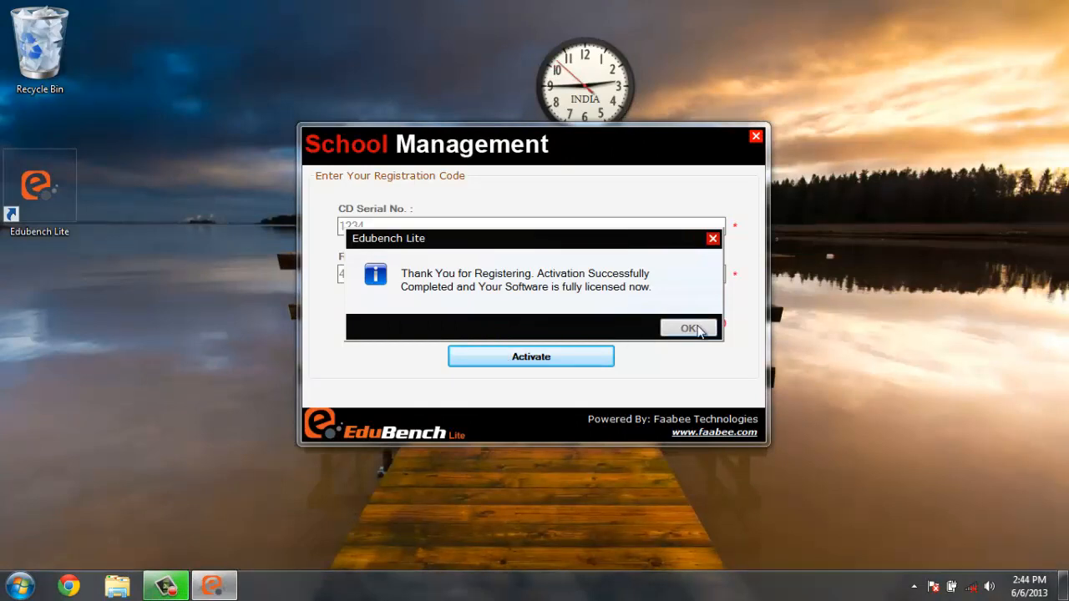
# Dismiss the activation success message to reach the Branch Details form
pyautogui.click(691, 328)
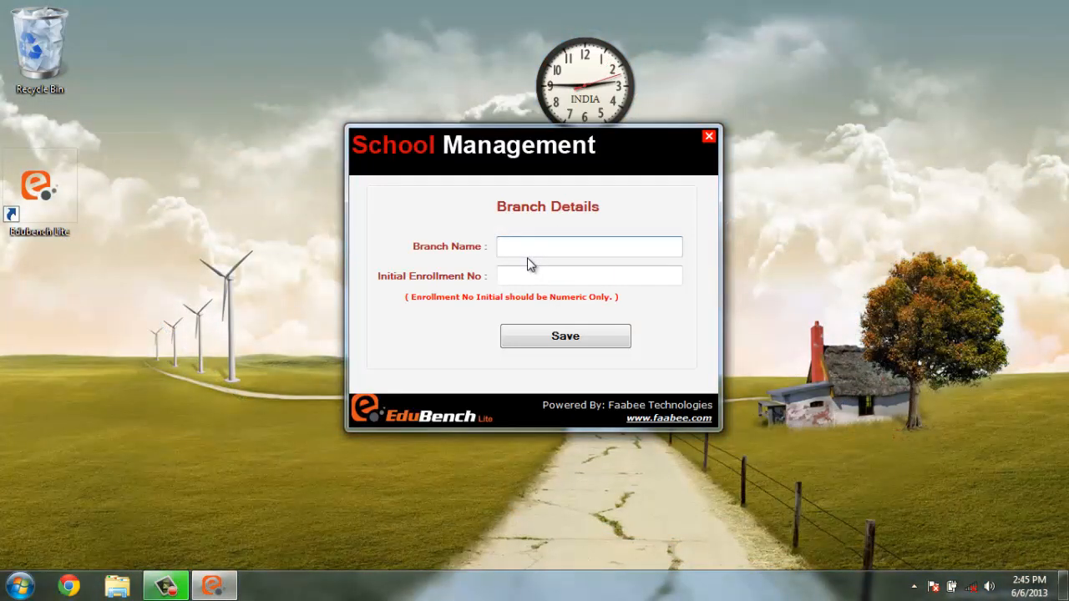
# Save branch 'edubench high school' with initial enrollment number 1000 and confirm the message
pyautogui.write('edubench school')
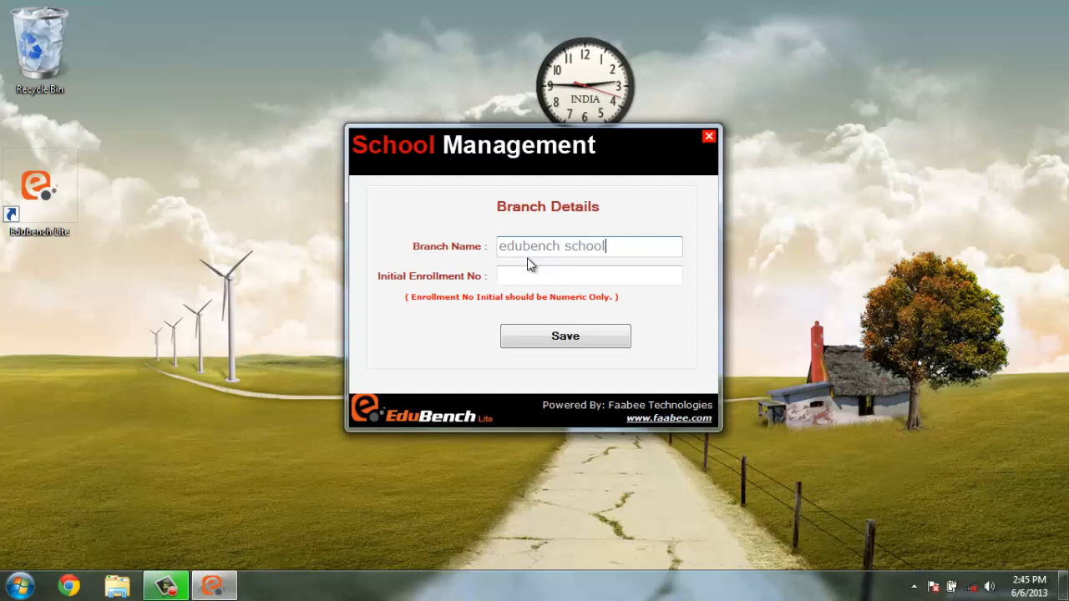
pyautogui.press('Left')
pyautogui.press('Left')
pyautogui.press('Left')
pyautogui.press('Left')
pyautogui.press('Left')
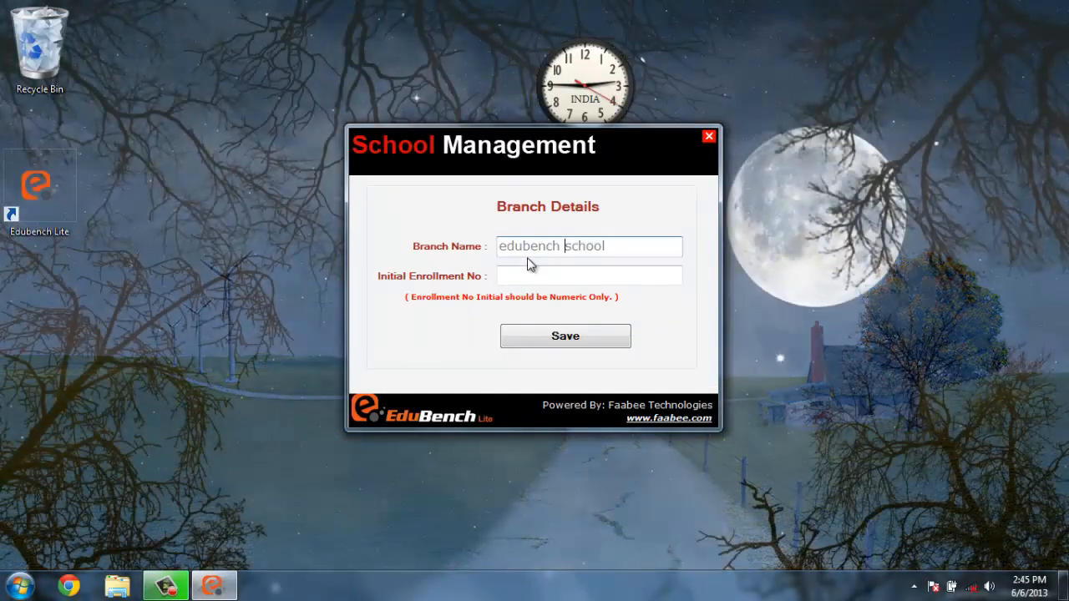
pyautogui.write('high')
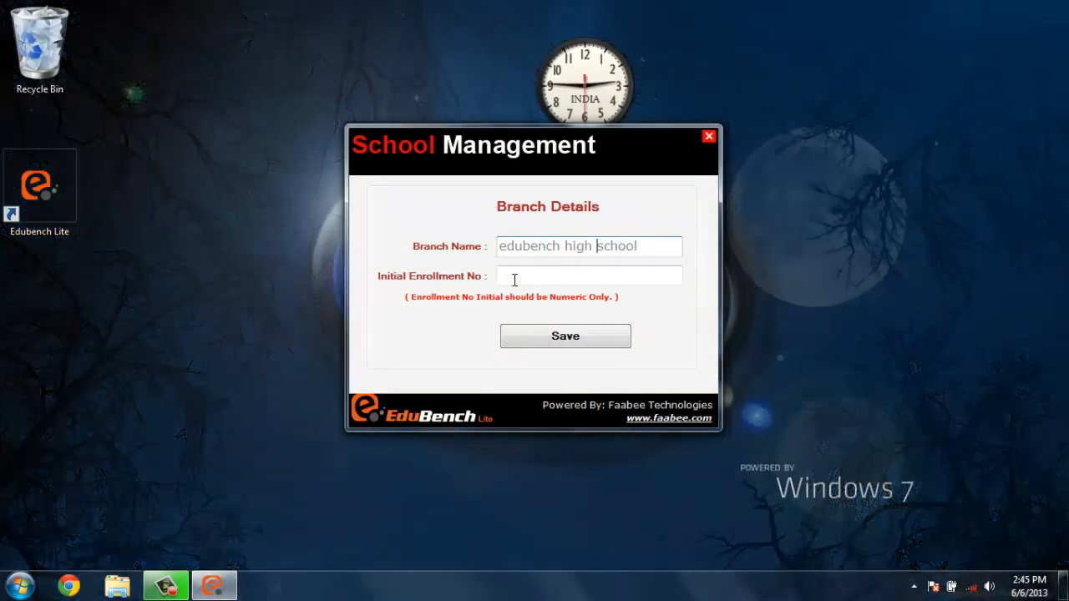
pyautogui.click(515, 279)
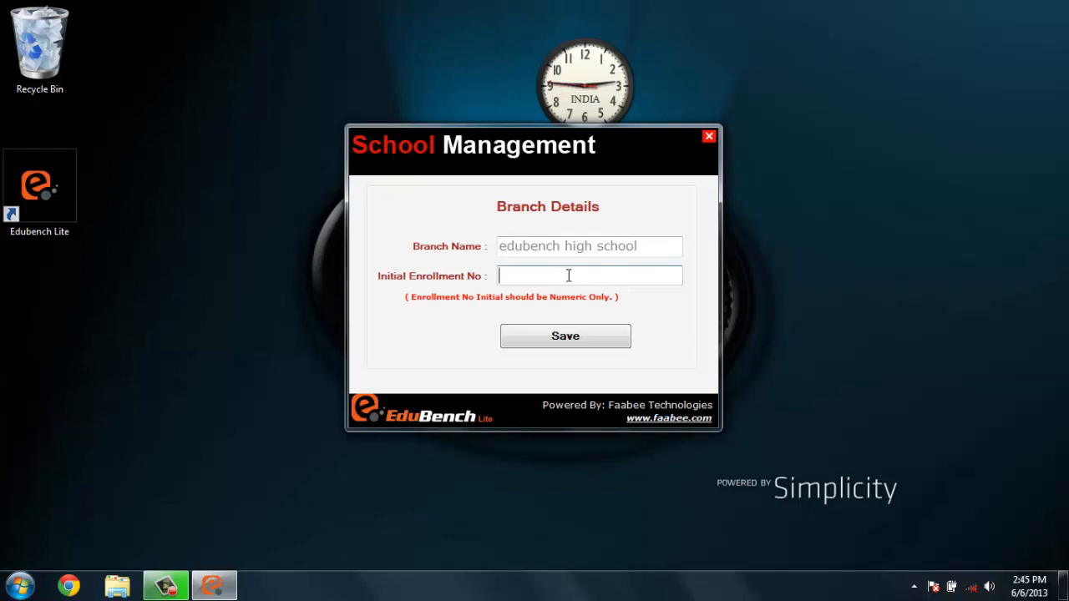
pyautogui.hotkey('alt', 'Tab')
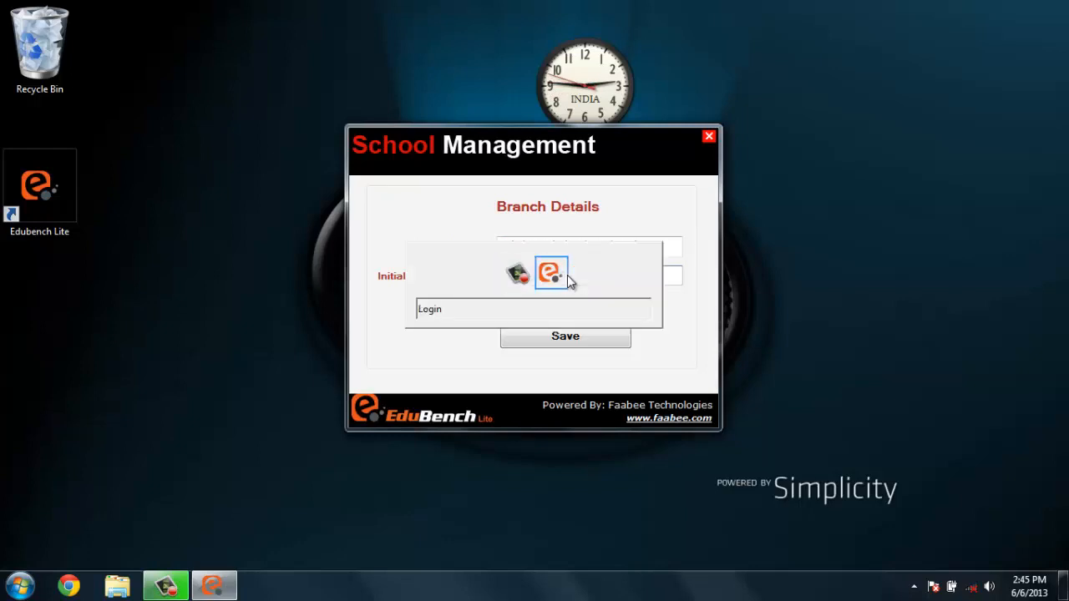
pyautogui.hotkey('alt', 'Tab')
pyautogui.hotkey('alt', 'Tab')
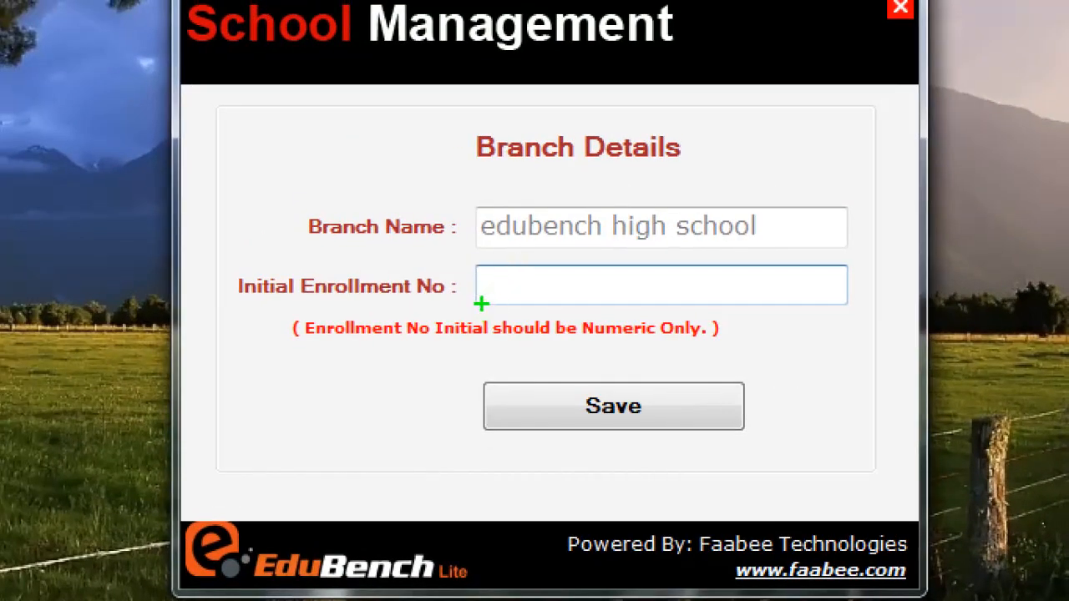
pyautogui.moveTo(474, 310)
pyautogui.mouseDown()
pyautogui.moveTo(626, 310)
pyautogui.moveTo(557, 253)
pyautogui.moveTo(458, 301)
pyautogui.mouseUp()
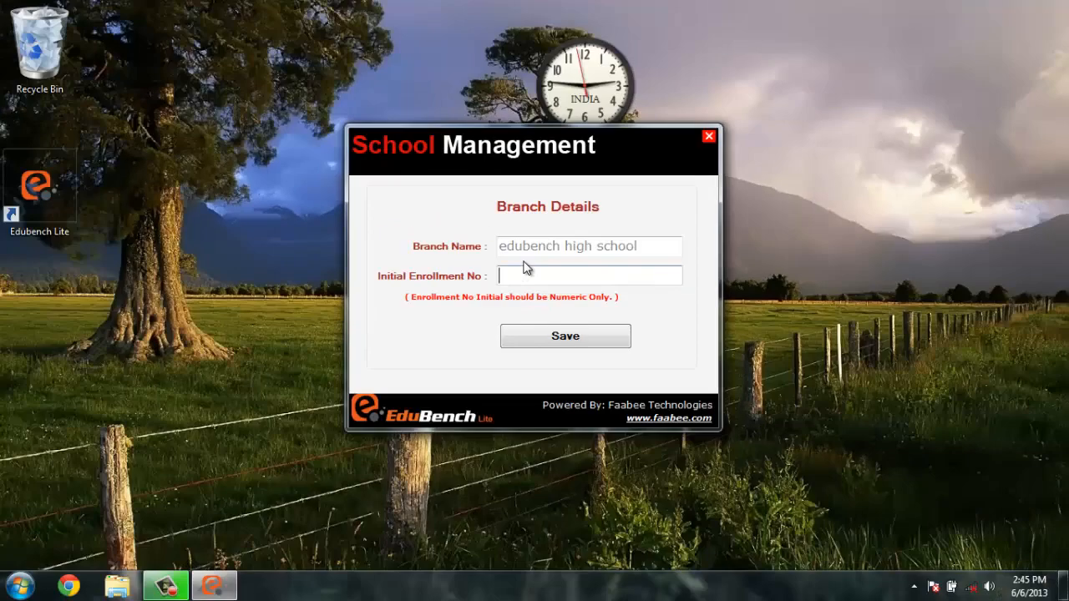
pyautogui.write('1000')
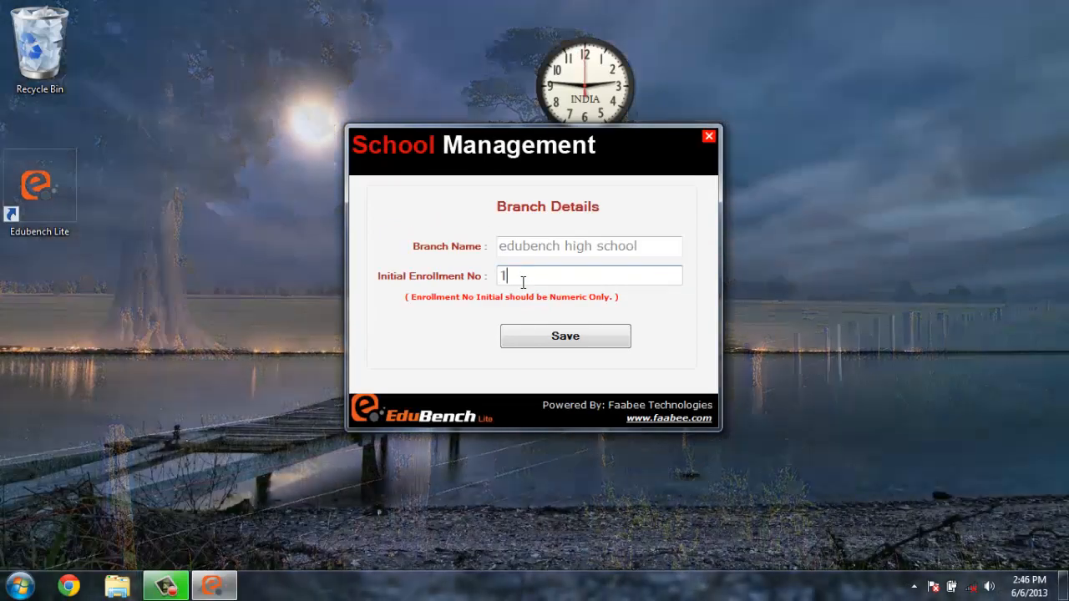
pyautogui.click(551, 338)
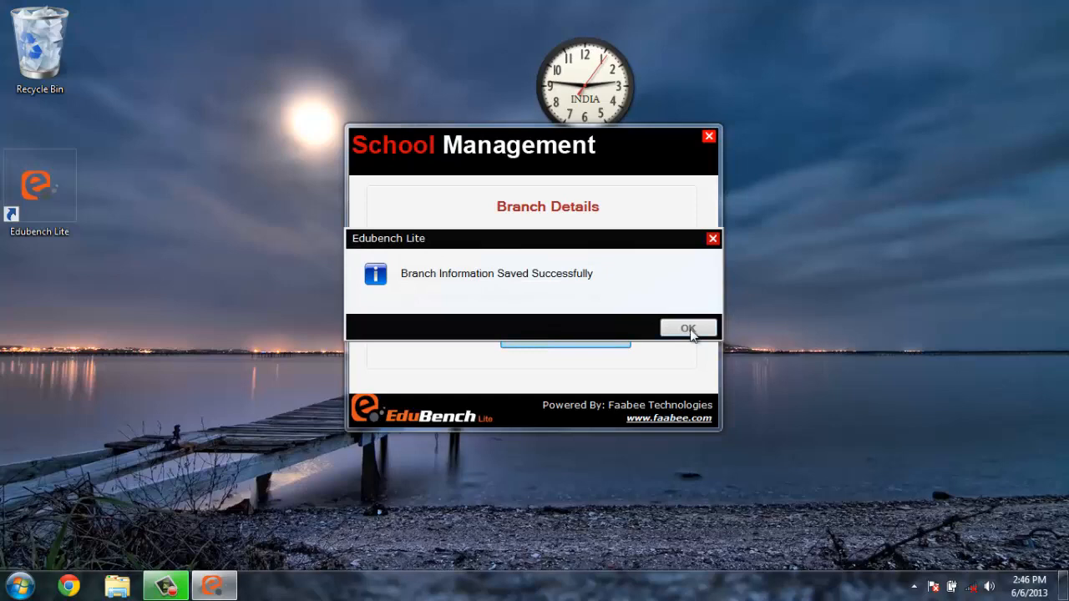
pyautogui.click(688, 329)
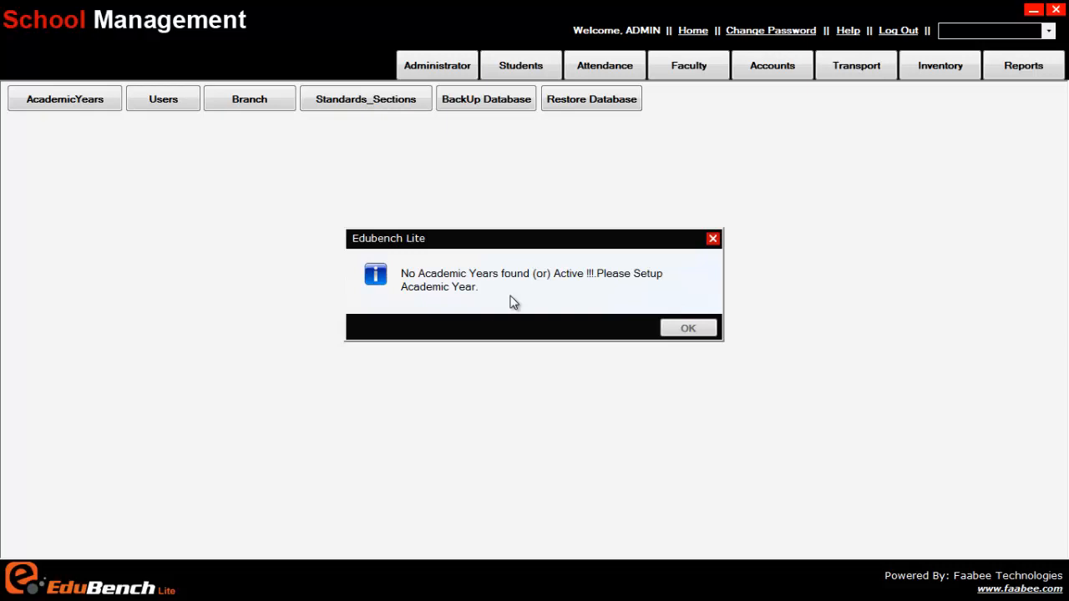
# Dismiss the 'No Academic Years found' warning
pyautogui.click(688, 328)
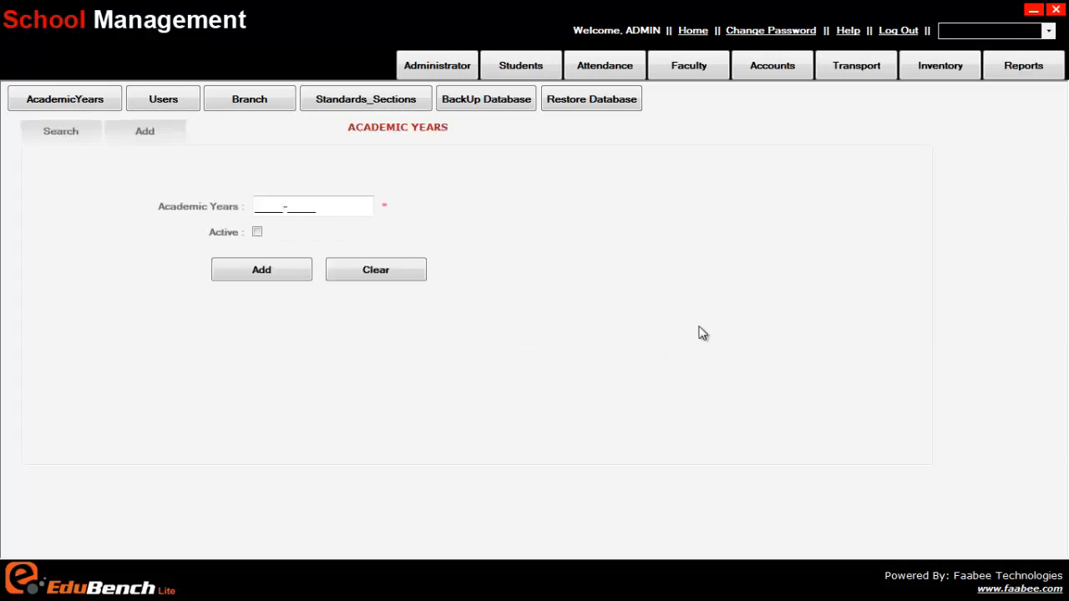
# Add academic year 2012-2013 marked Active and confirm the success message
pyautogui.click(271, 208)
pyautogui.click(437, 71)
pyautogui.write('2012-')
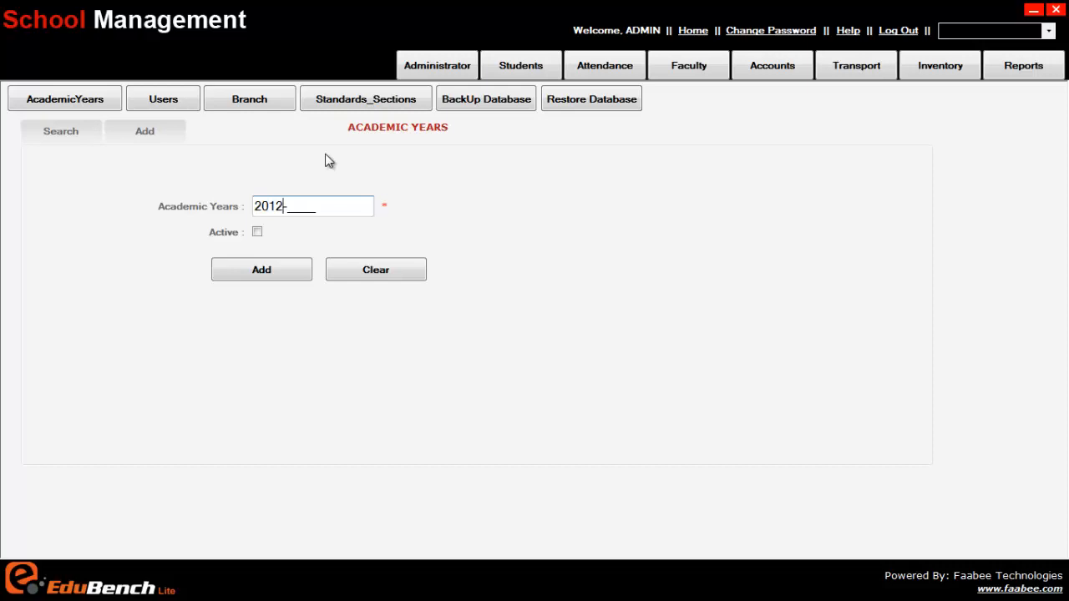
pyautogui.write('2013')
pyautogui.click(259, 237)
pyautogui.click(256, 273)
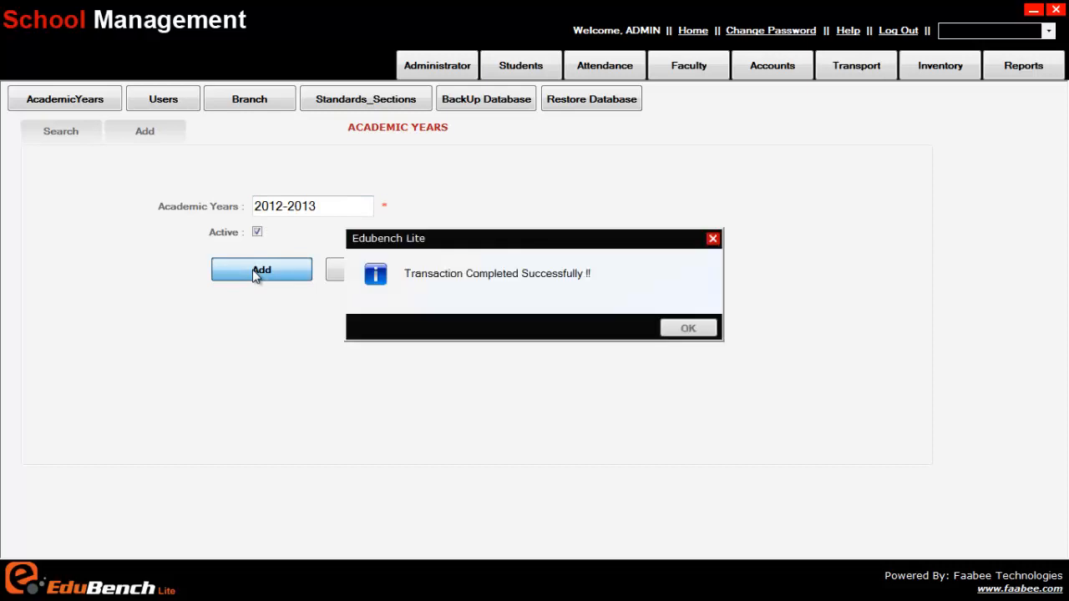
pyautogui.click(687, 328)
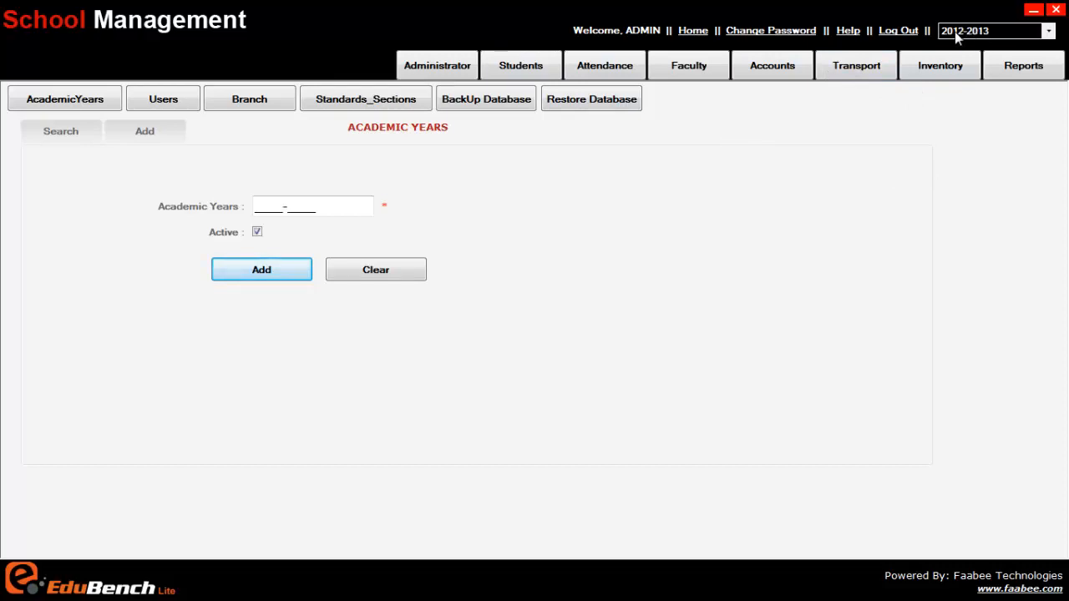
# Keep 2012-2013 as the current year and switch Academic Years to its Search view
pyautogui.click(996, 35)
pyautogui.click(997, 33)
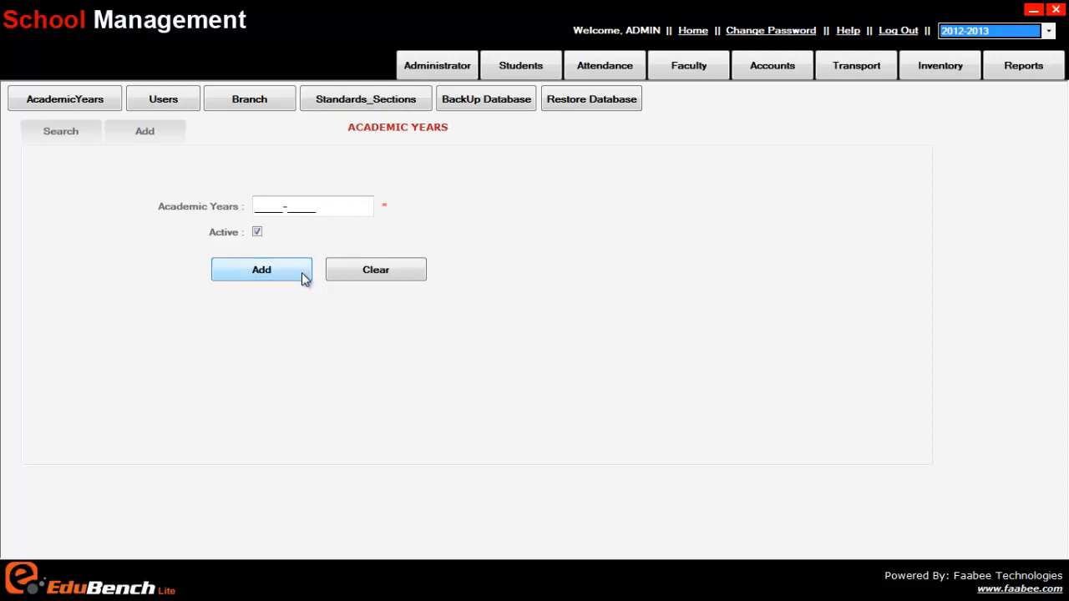
pyautogui.click(1029, 34)
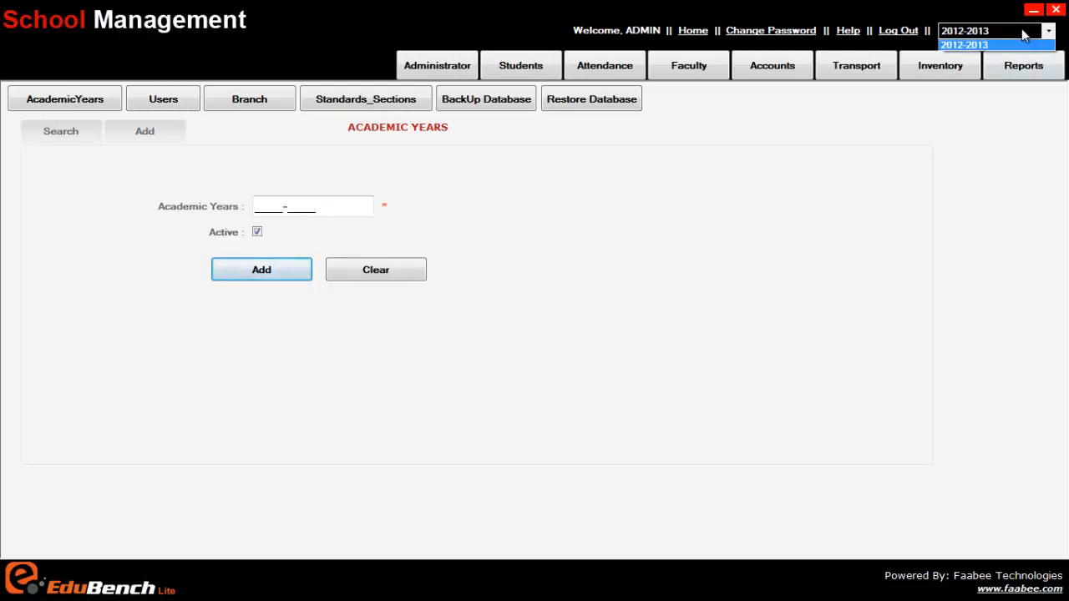
pyautogui.click(644, 273)
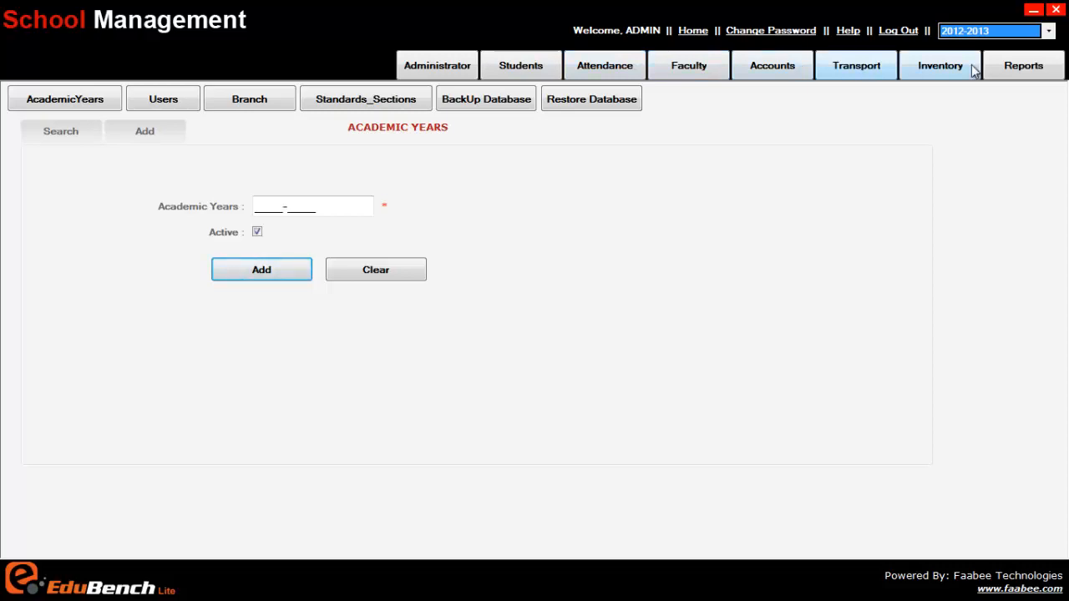
pyautogui.click(60, 103)
pyautogui.click(89, 101)
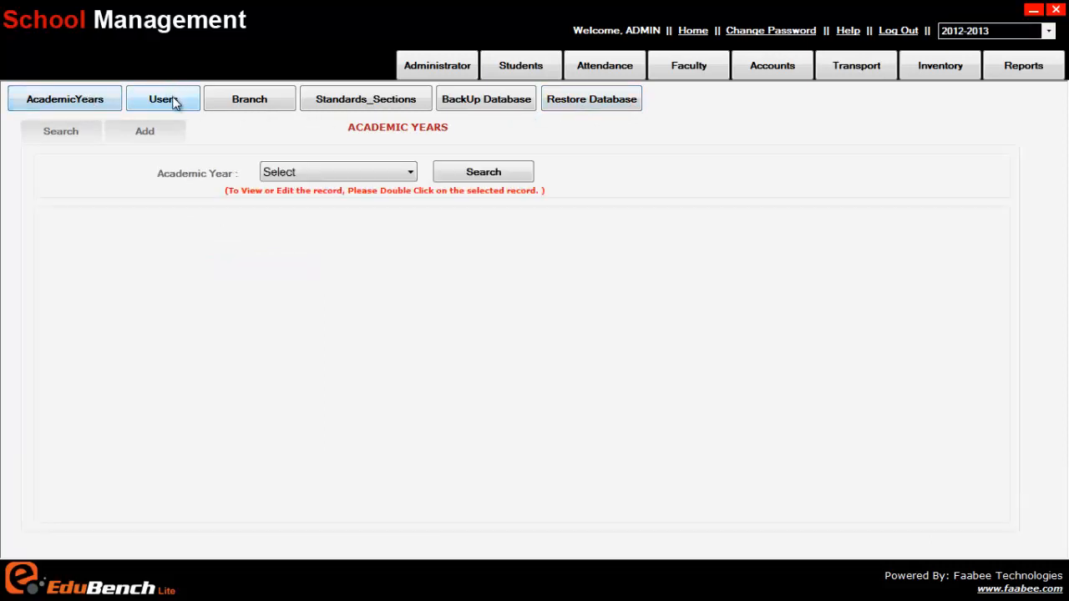
# List the saved academic years, then bring up the Administrator dashboard charts
pyautogui.click(80, 102)
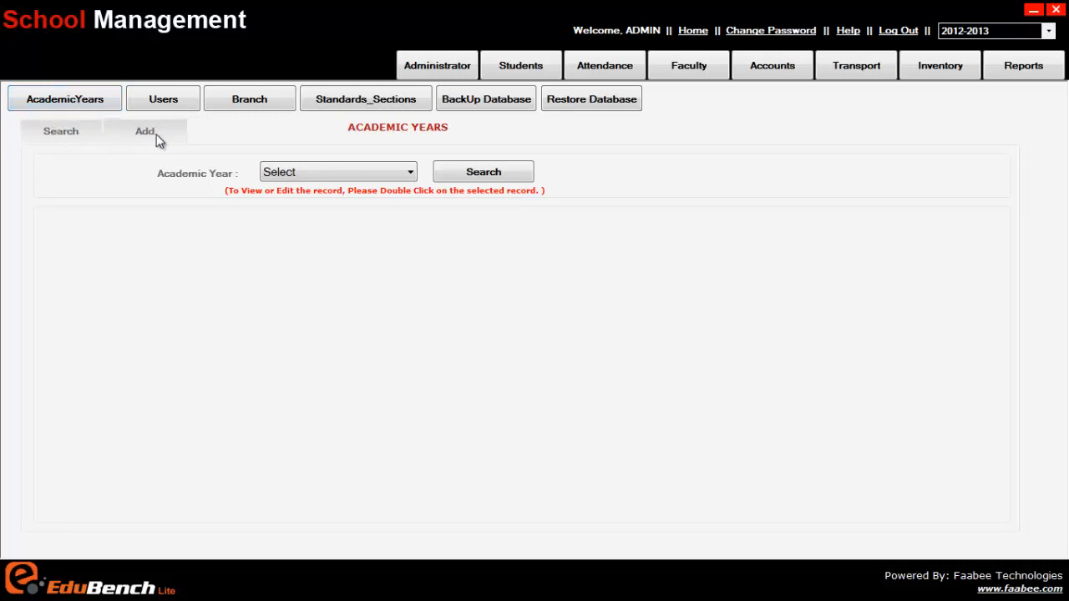
pyautogui.click(476, 178)
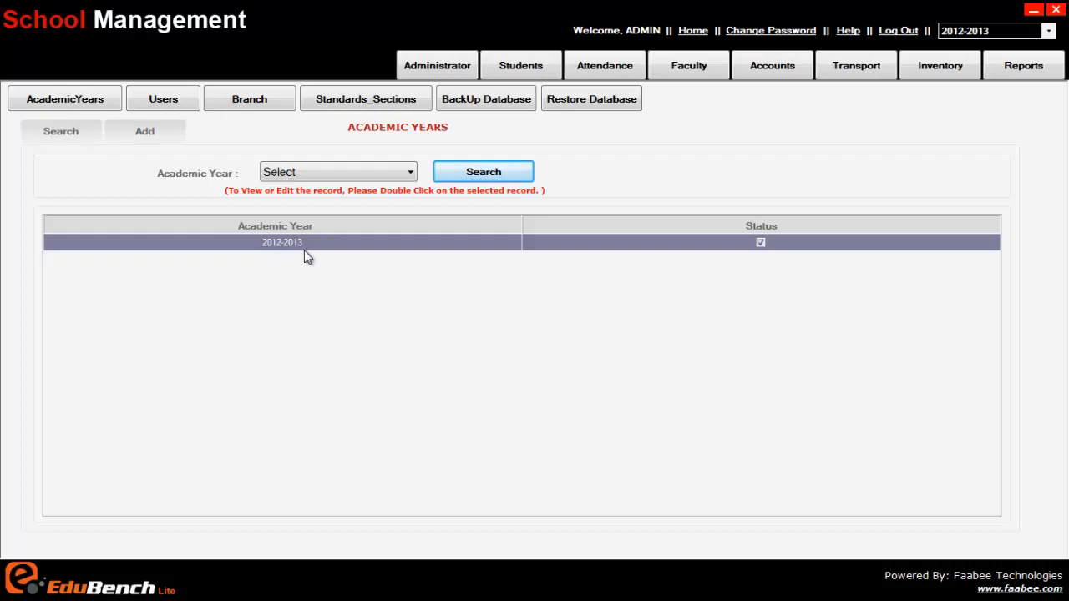
pyautogui.click(161, 107)
pyautogui.click(89, 107)
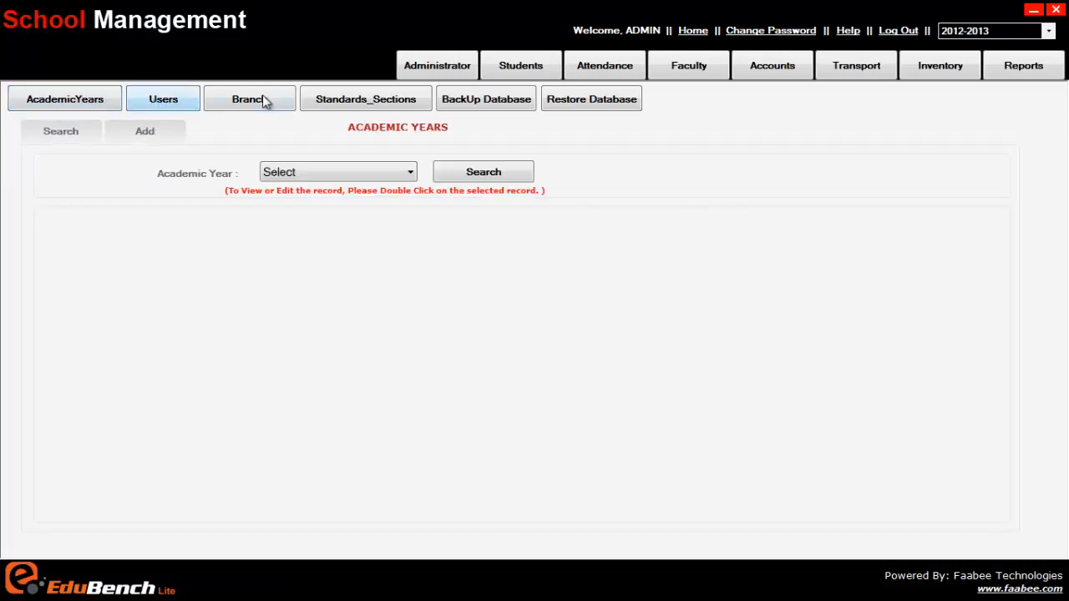
pyautogui.click(435, 74)
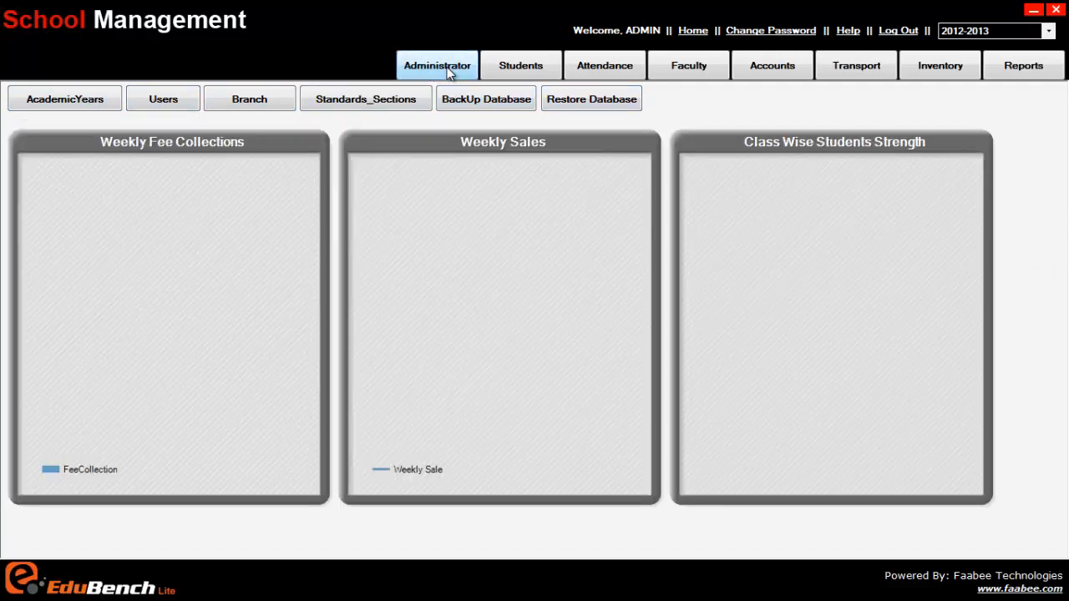
# Browse the Academic Years, Users, Branch and Standards_Sections pages, then cancel the database backup
pyautogui.click(62, 105)
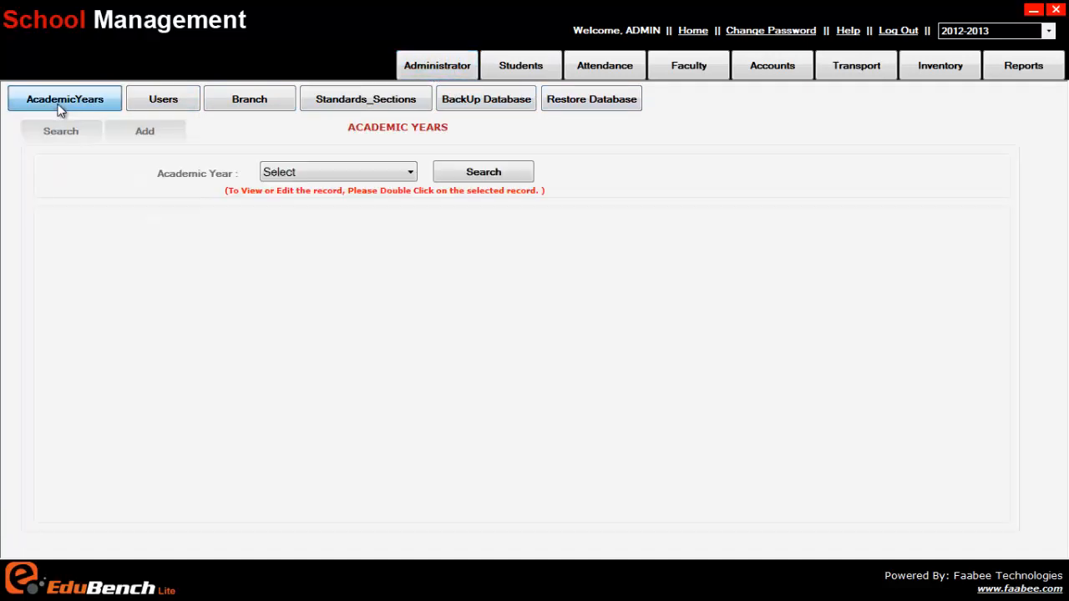
pyautogui.click(163, 99)
pyautogui.click(251, 101)
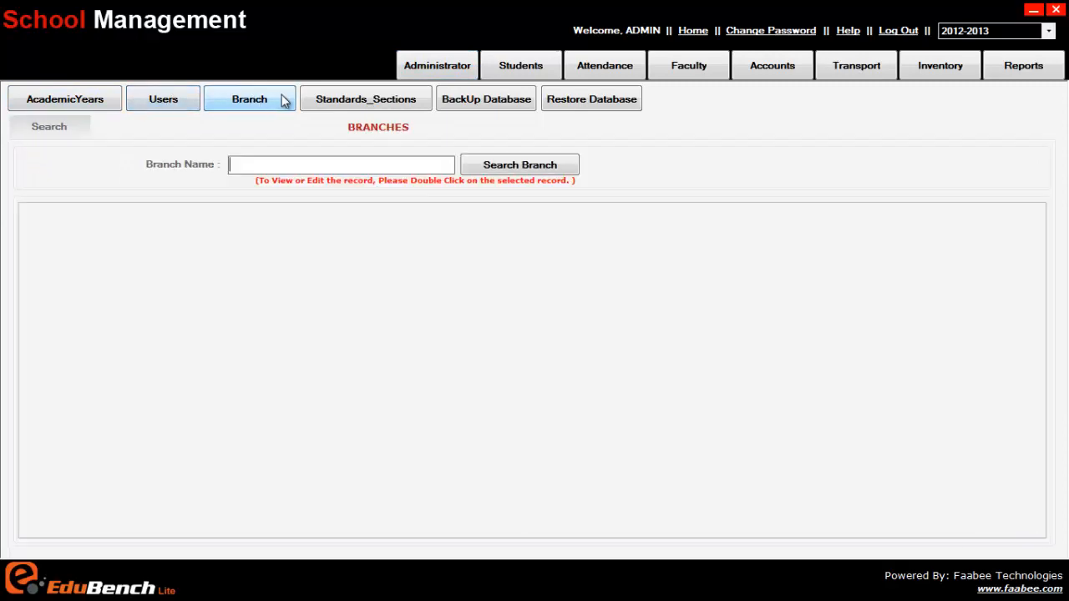
pyautogui.click(341, 101)
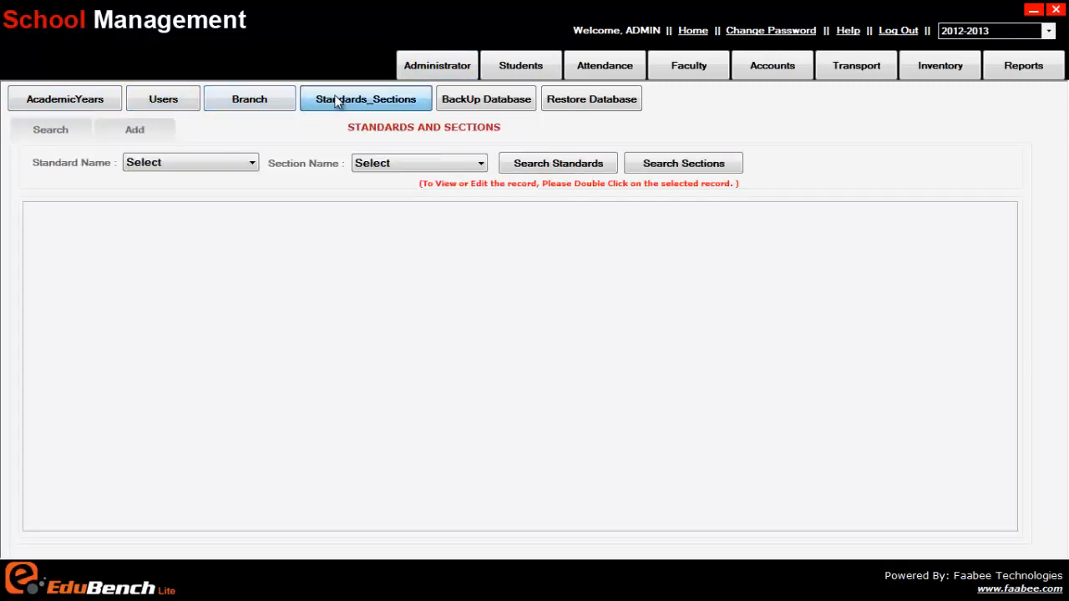
pyautogui.click(498, 107)
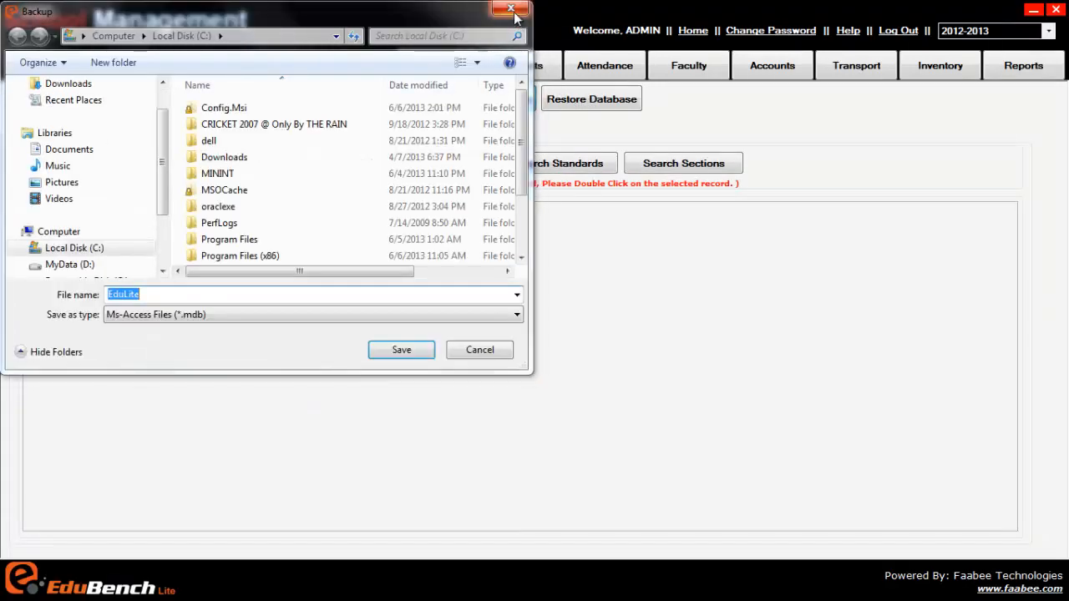
pyautogui.click(511, 9)
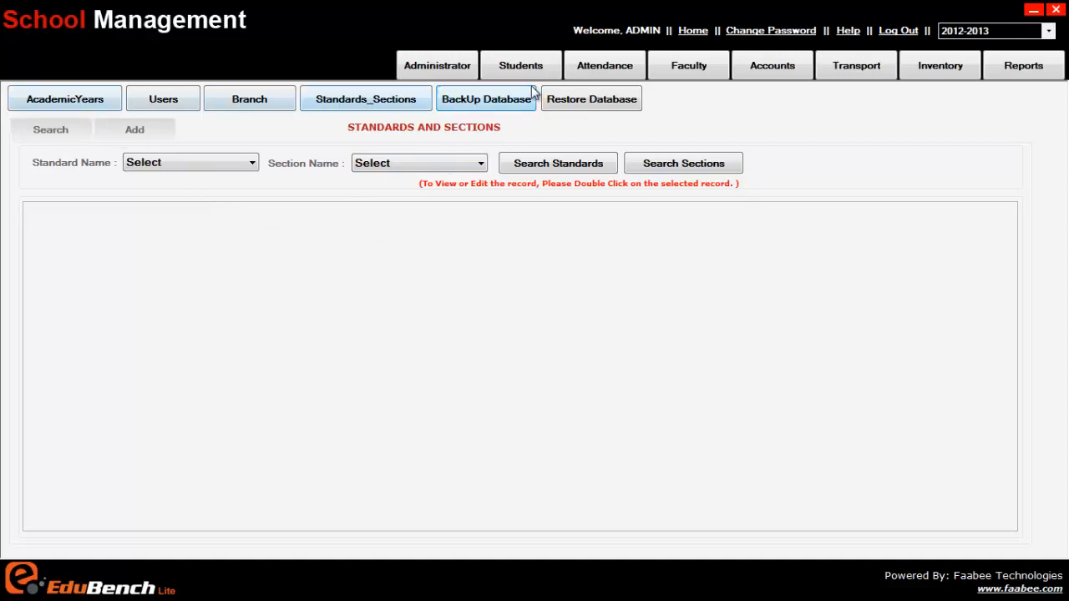
# On the Users page, try the Role search filter with Accountant, Admin, then Accountant
pyautogui.click(53, 103)
pyautogui.click(78, 101)
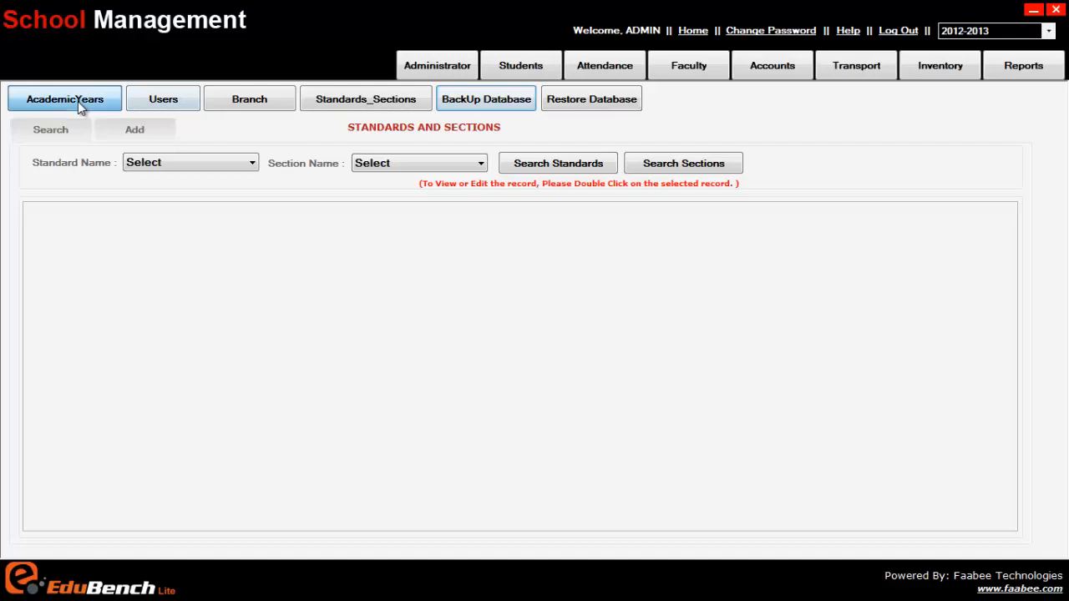
pyautogui.click(163, 101)
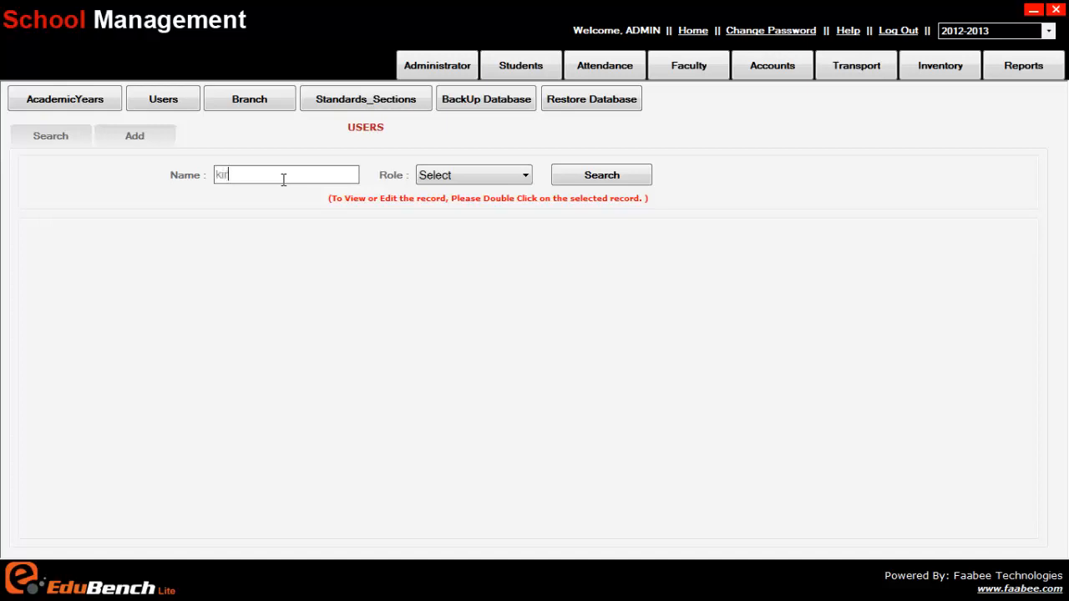
pyautogui.click(442, 177)
pyautogui.click(463, 223)
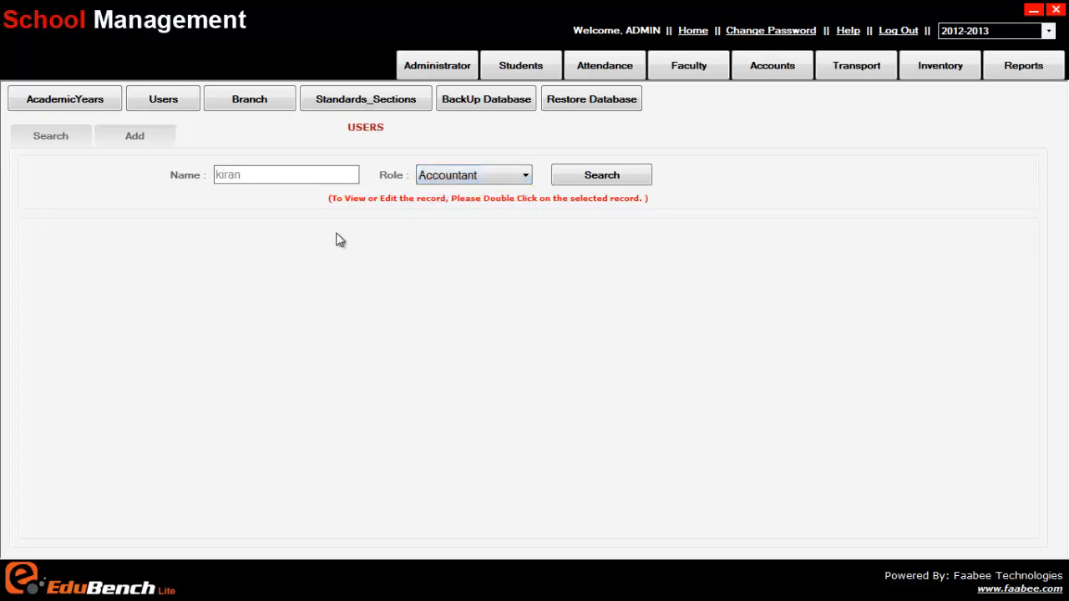
pyautogui.click(433, 178)
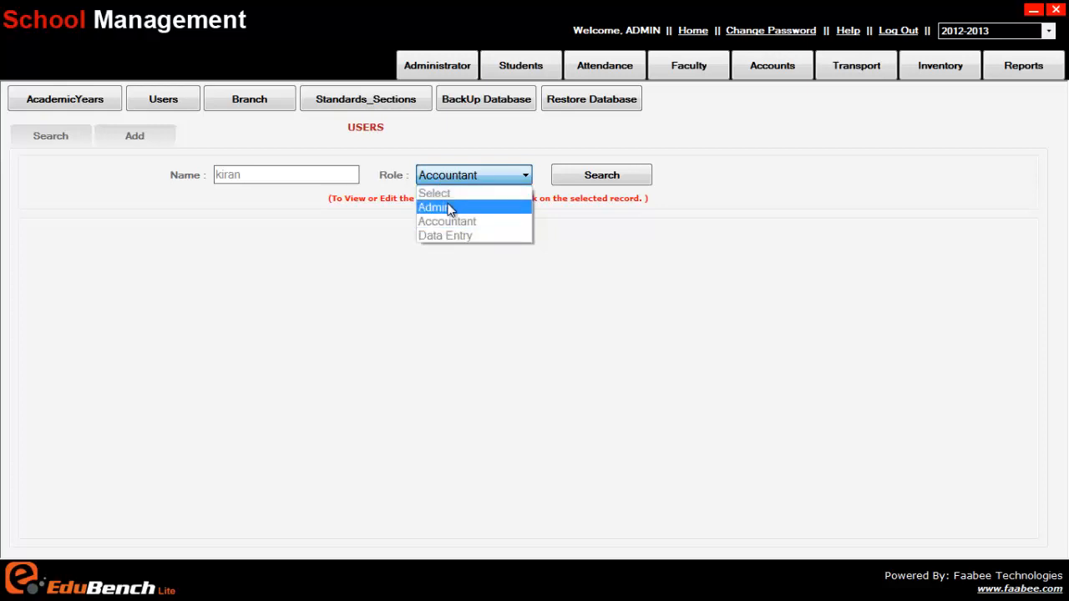
pyautogui.click(429, 209)
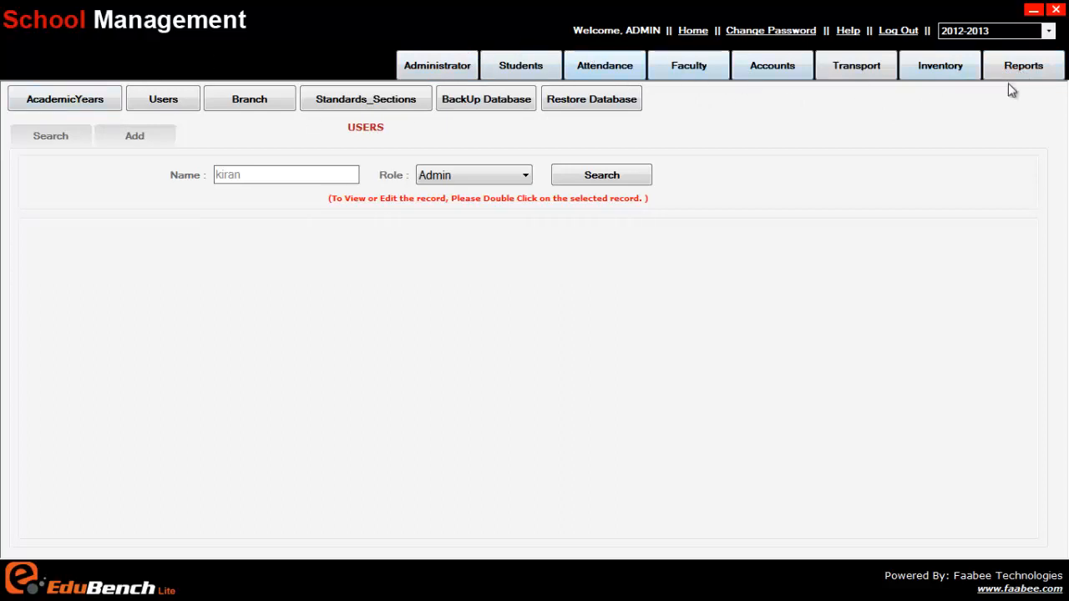
pyautogui.click(496, 176)
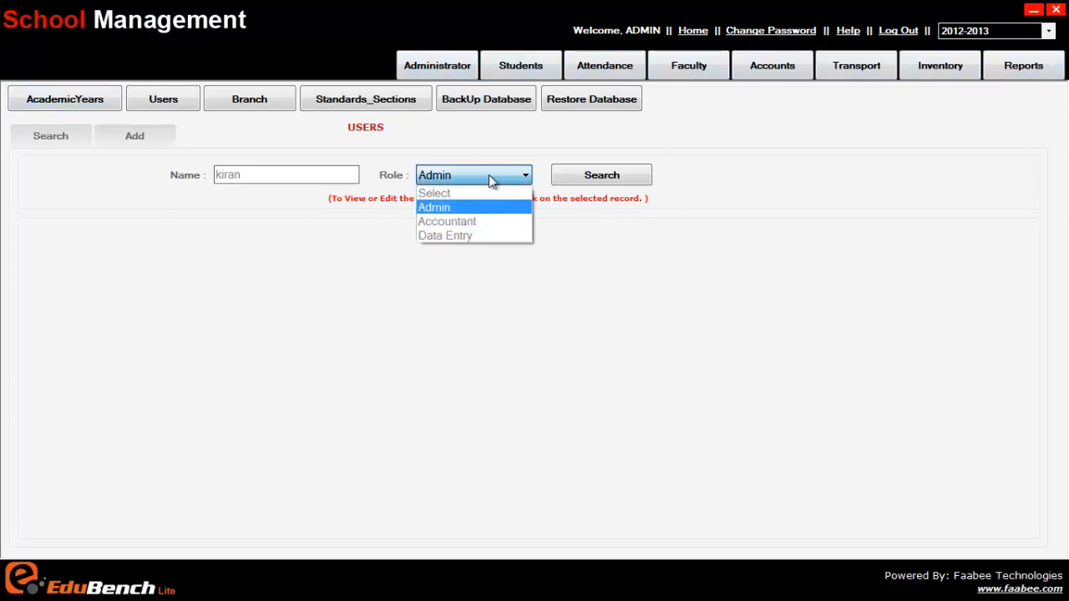
pyautogui.click(476, 223)
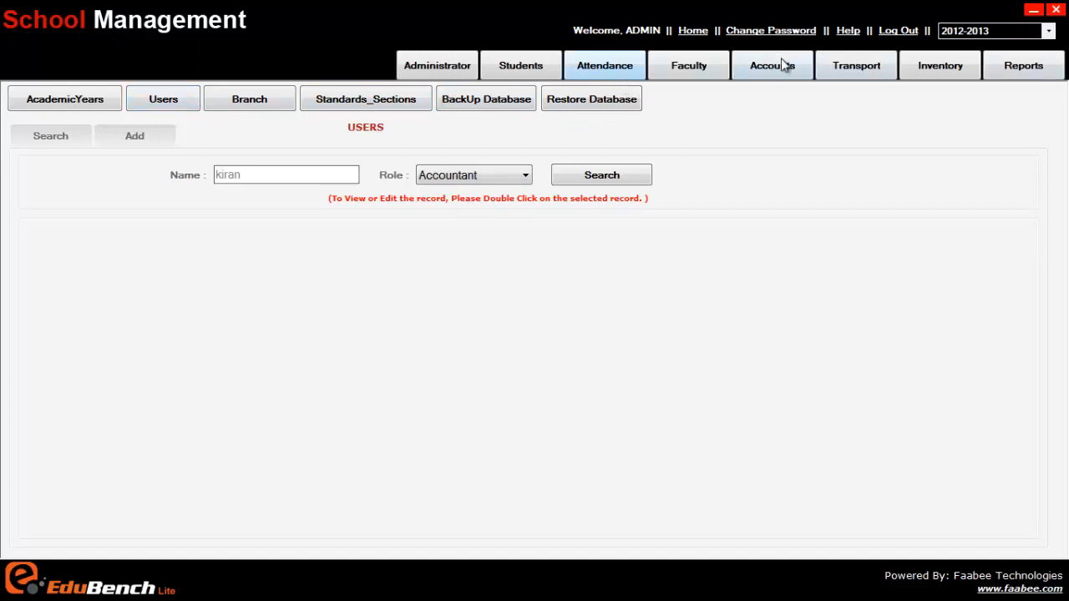
# Leave the Role filter on Accountant and bring up the blank Add user form
pyautogui.click(429, 175)
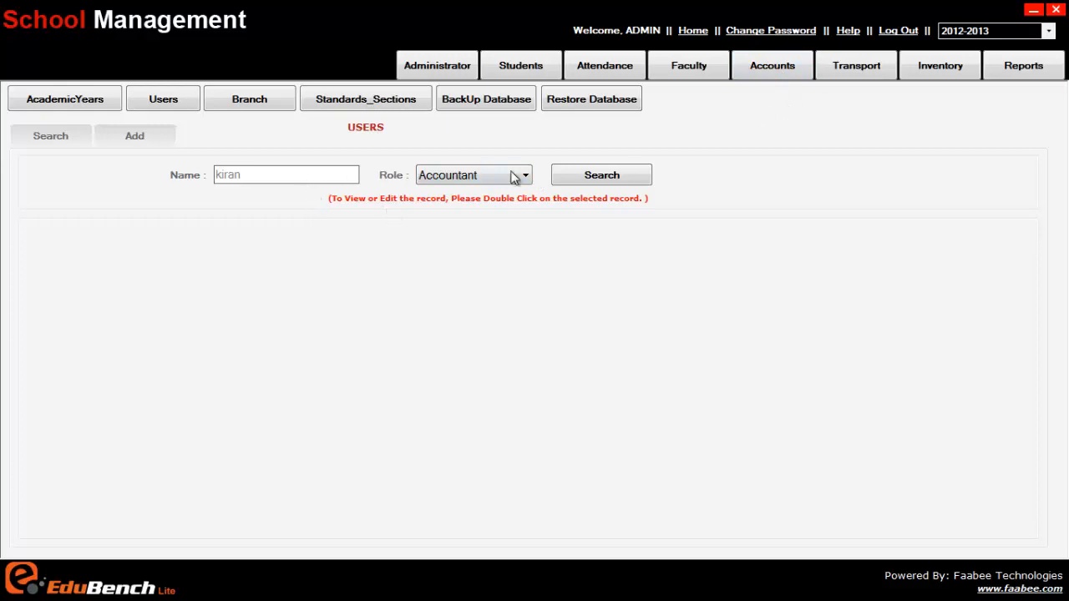
pyautogui.click(462, 182)
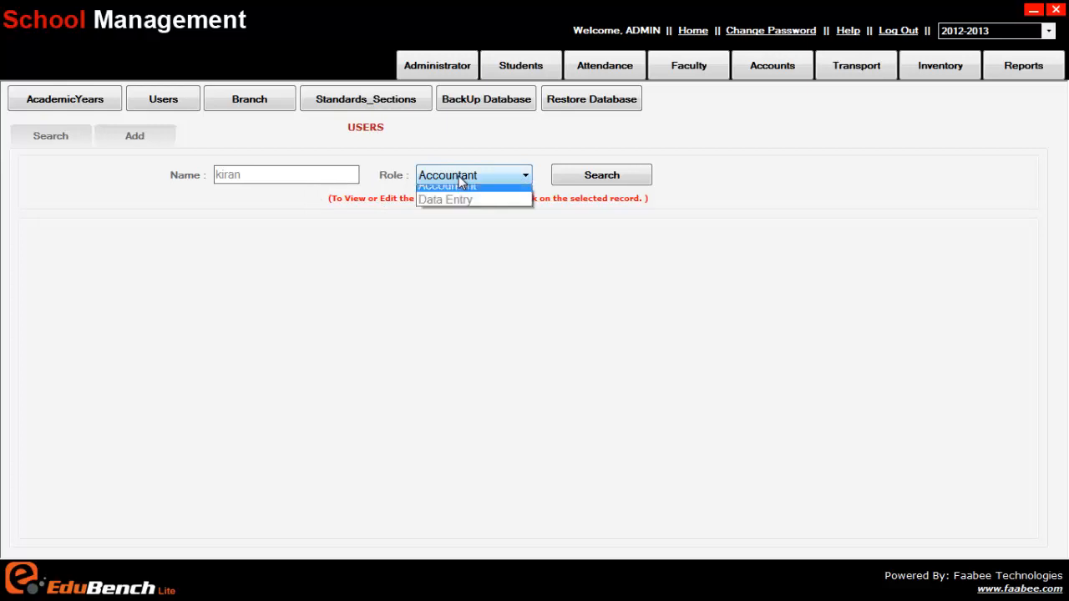
pyautogui.click(462, 182)
pyautogui.click(462, 180)
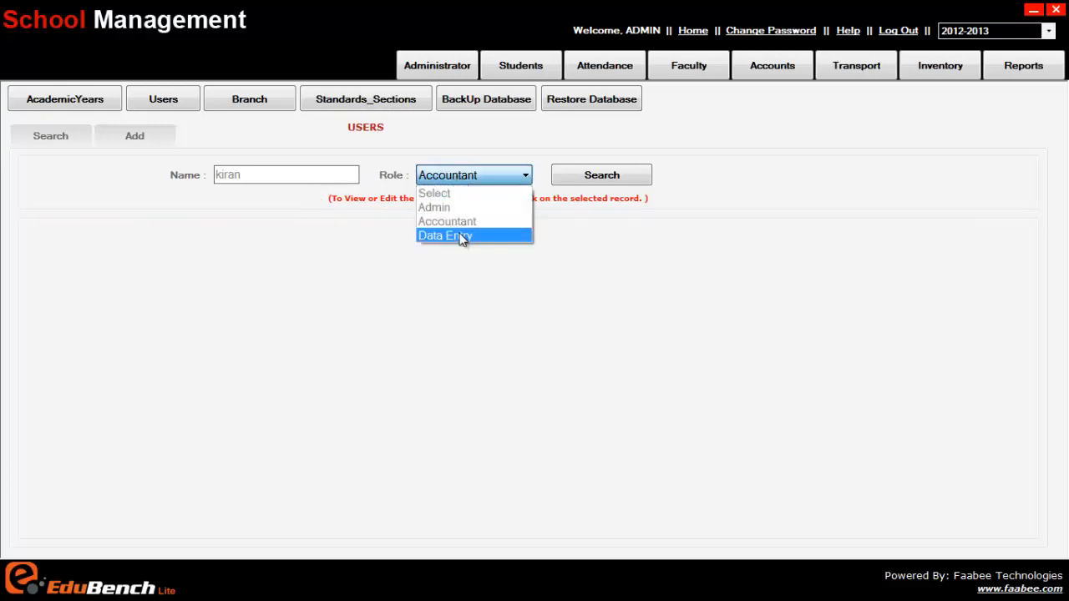
pyautogui.click(459, 177)
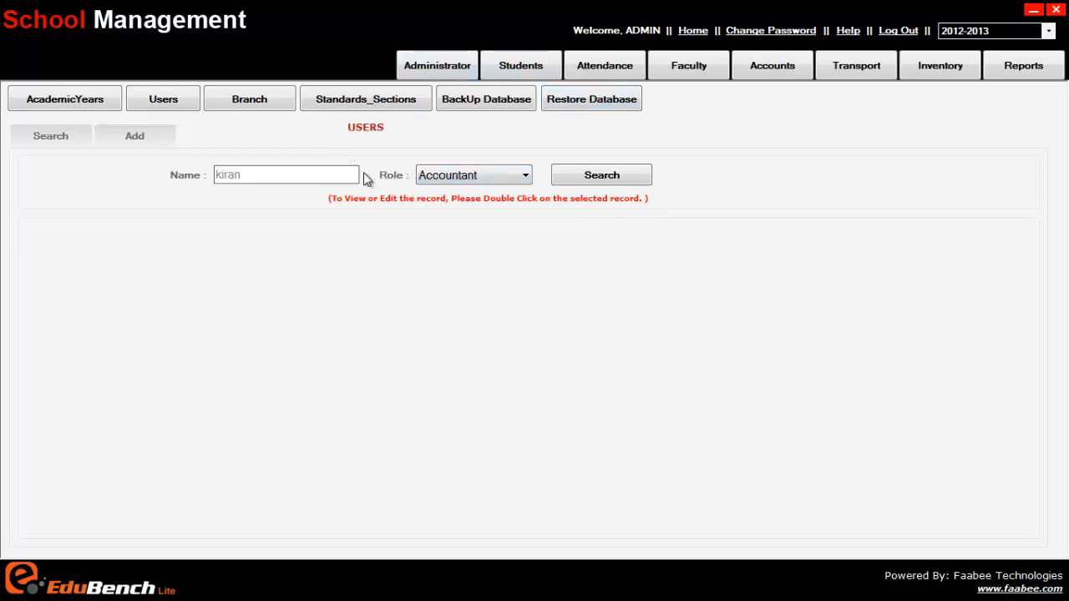
pyautogui.click(489, 174)
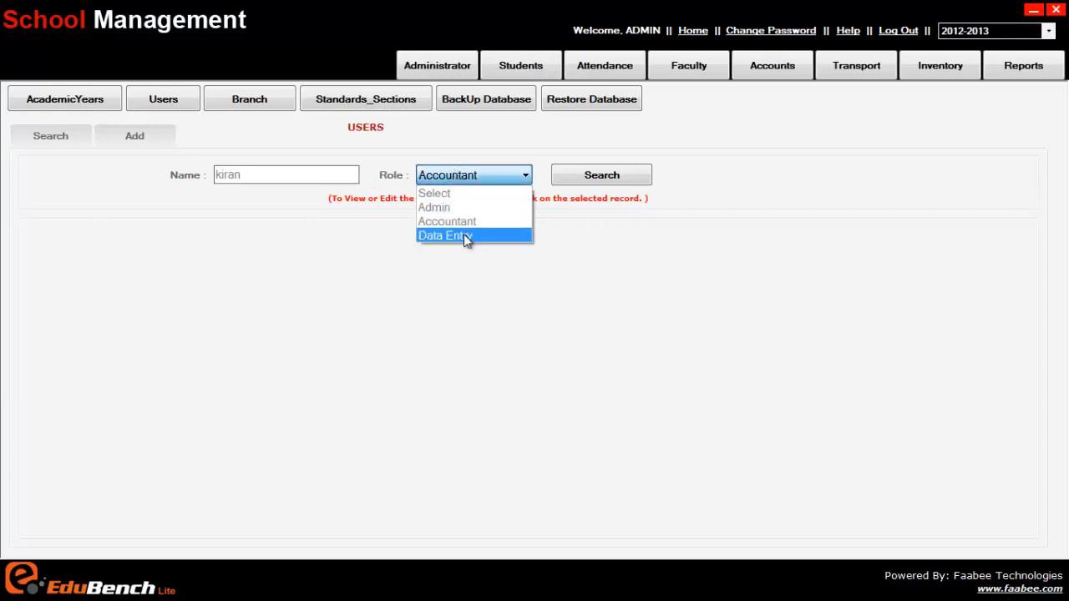
pyautogui.click(451, 177)
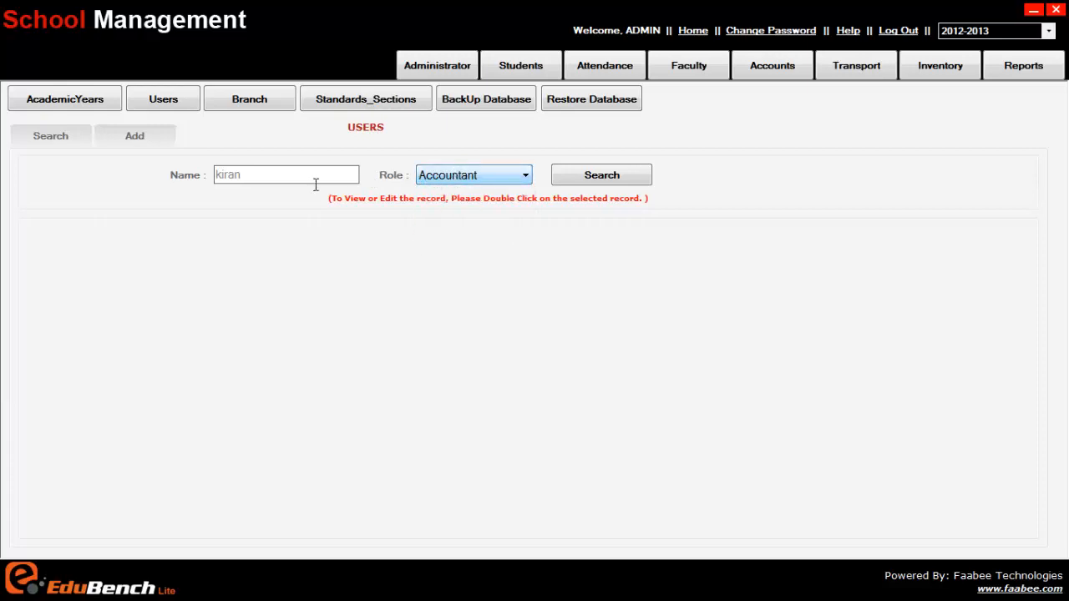
pyautogui.click(245, 179)
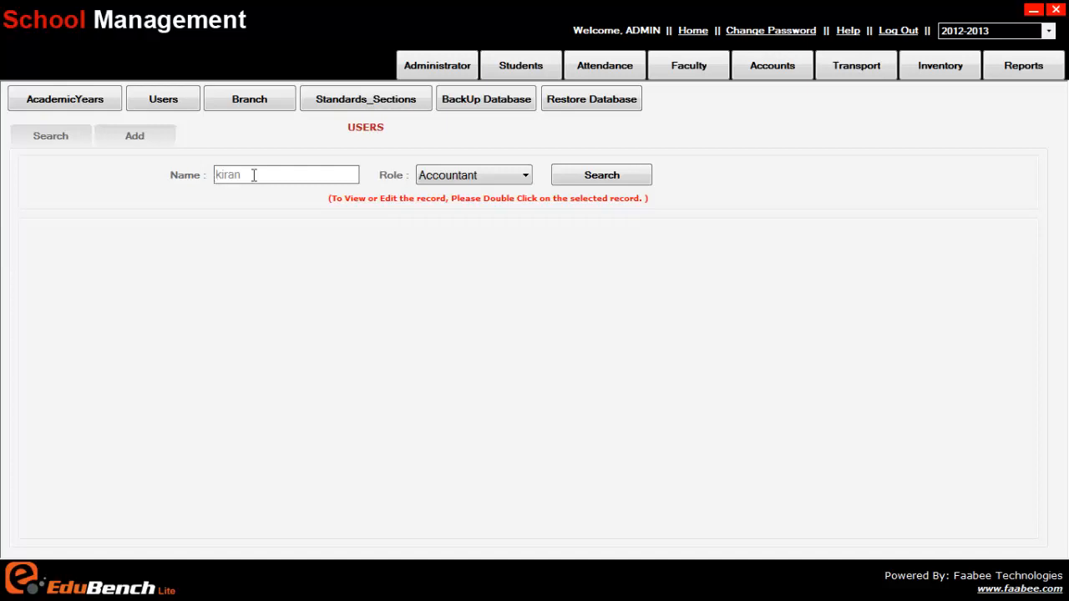
pyautogui.click(479, 184)
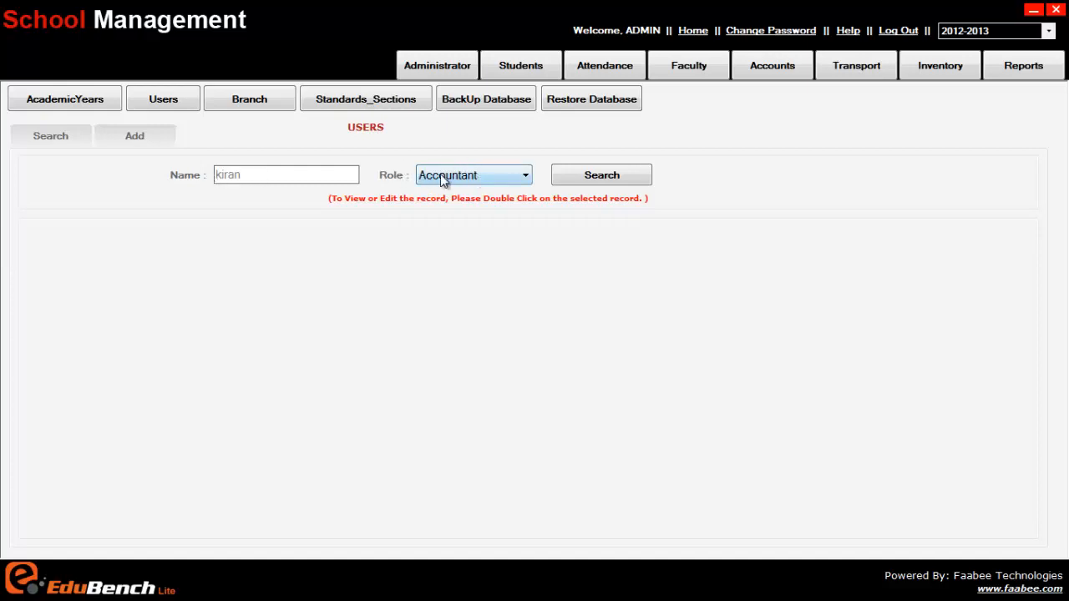
pyautogui.click(568, 171)
pyautogui.click(163, 143)
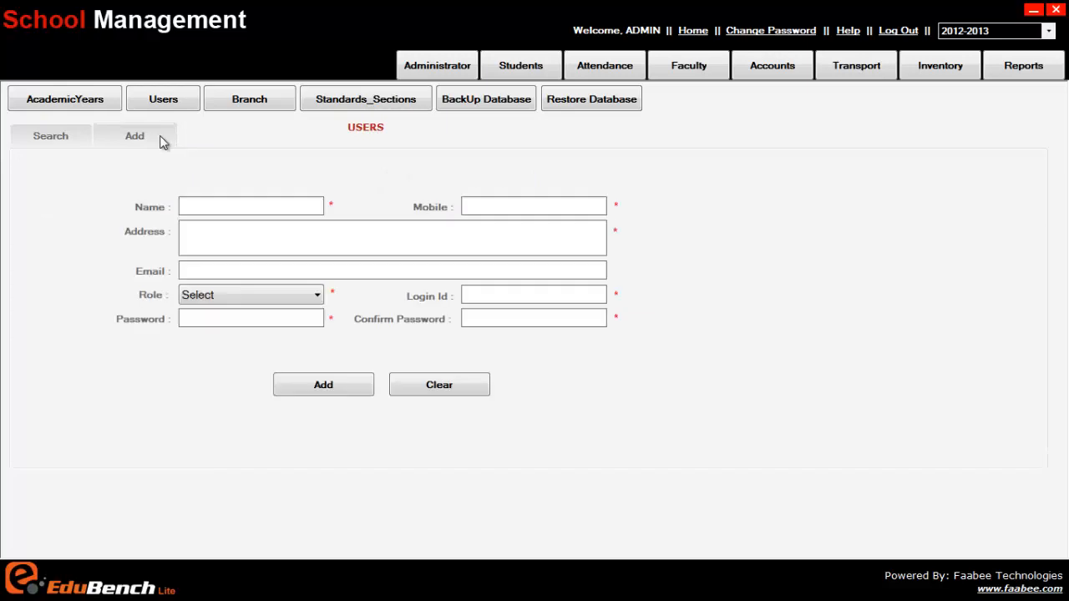
pyautogui.click(71, 146)
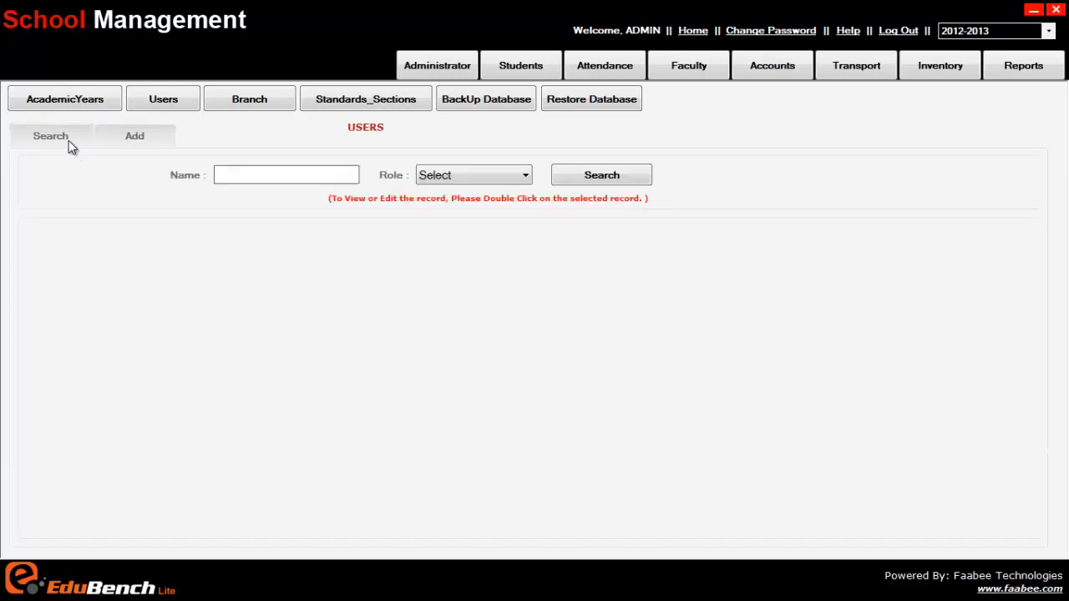
pyautogui.click(574, 181)
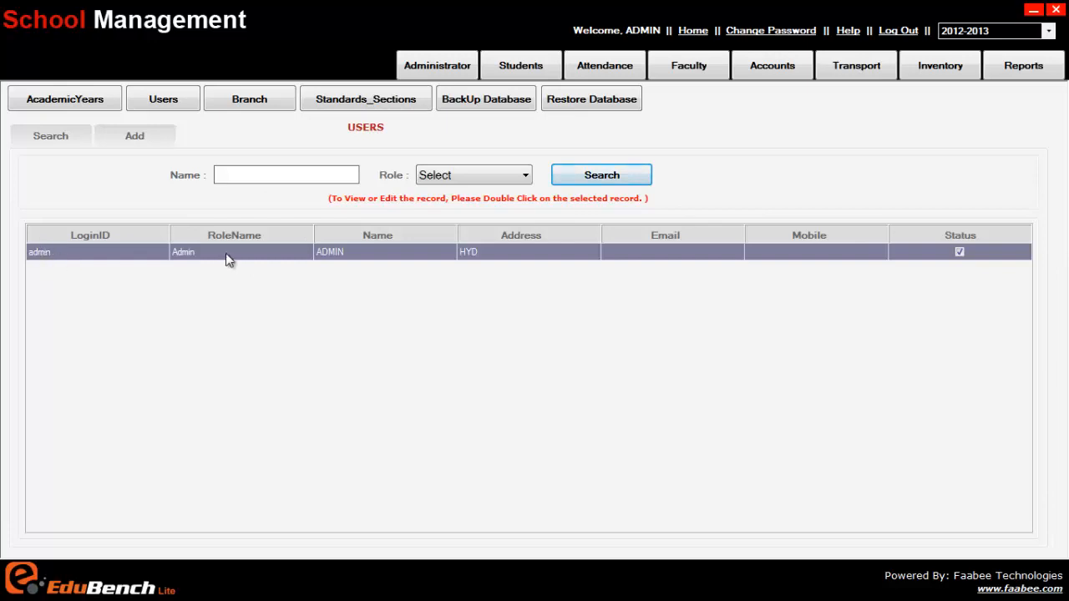
pyautogui.click(126, 136)
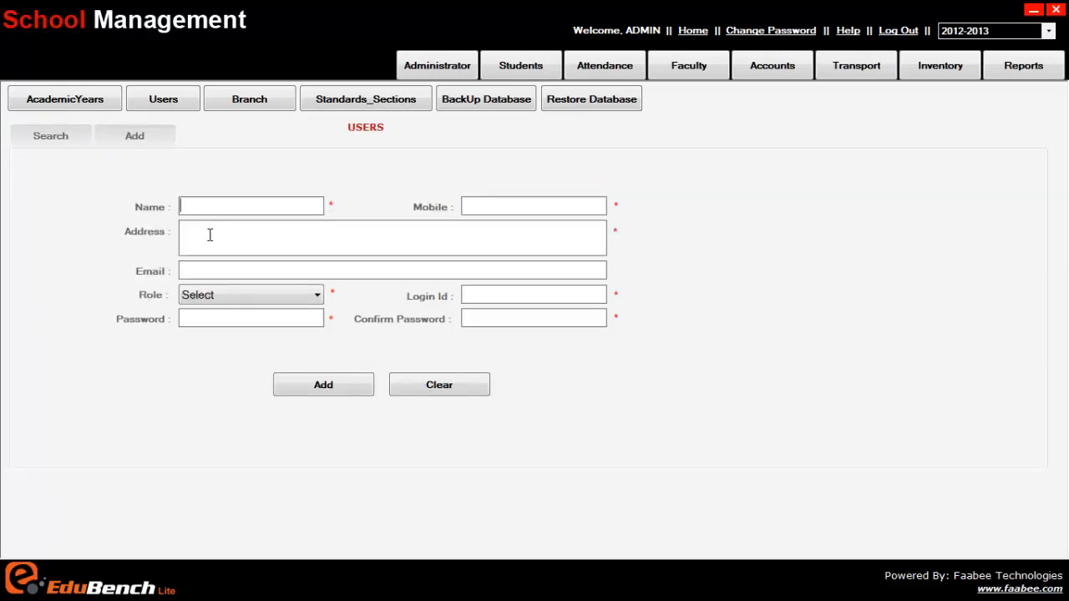
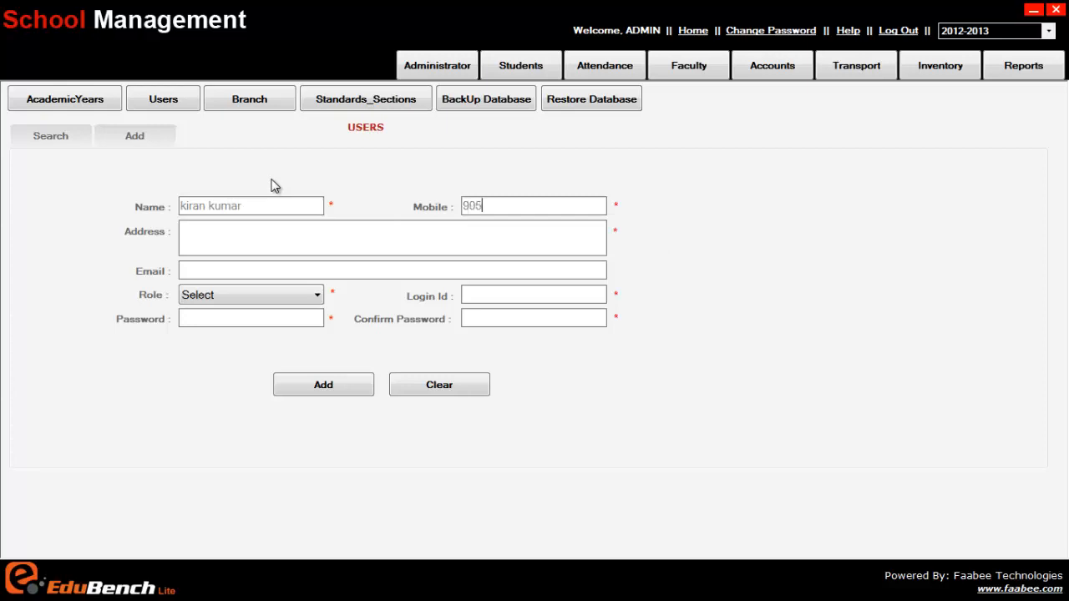
# Fill in the new user's full name, mobile number, street address and e-mail address
pyautogui.press('Tab')
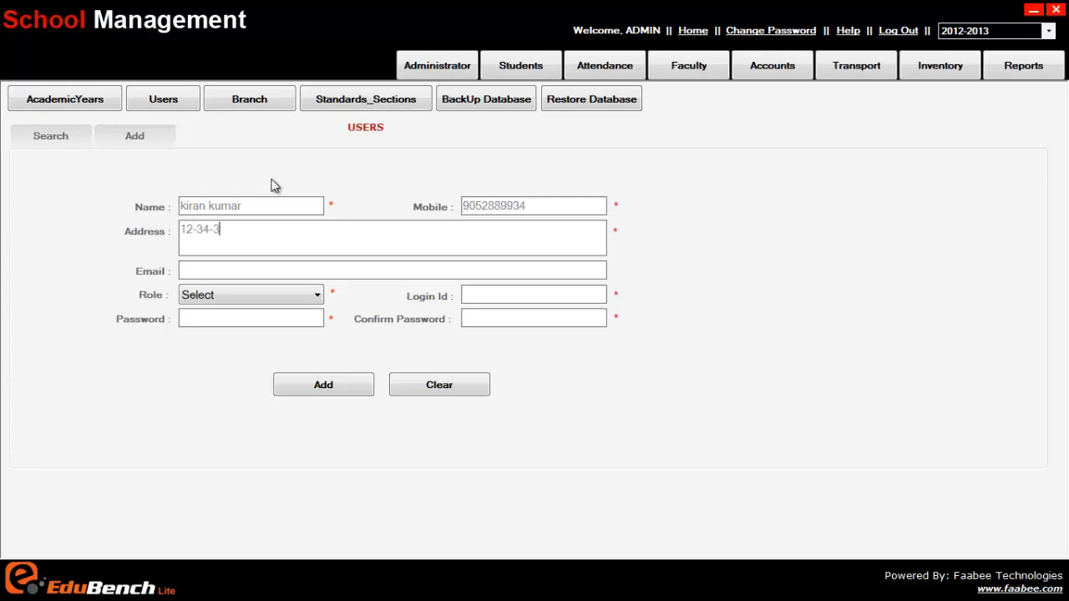
pyautogui.press('Tab')
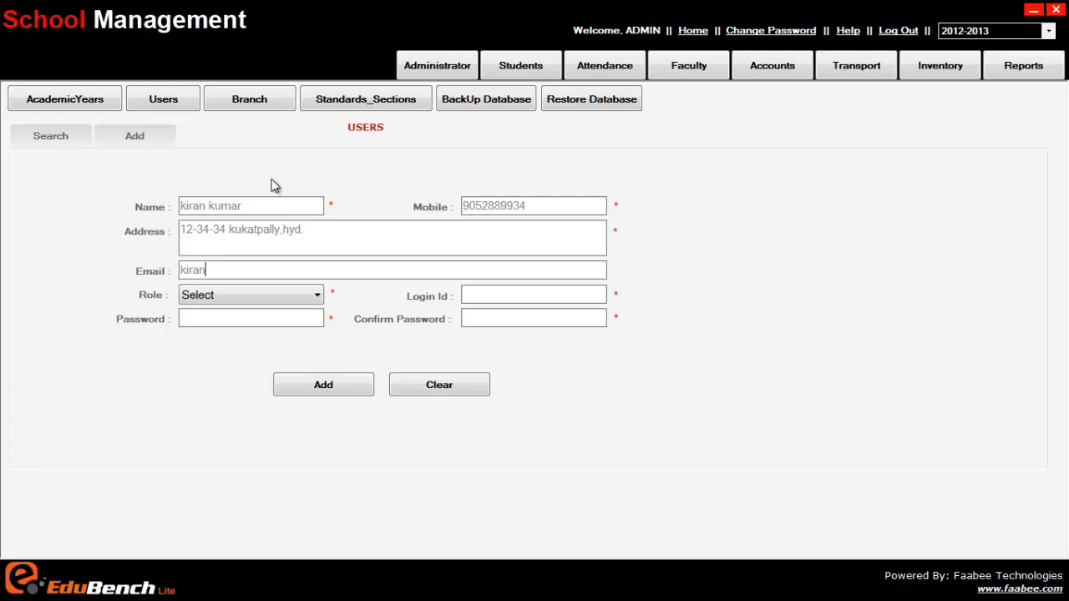
pyautogui.press('Tab')
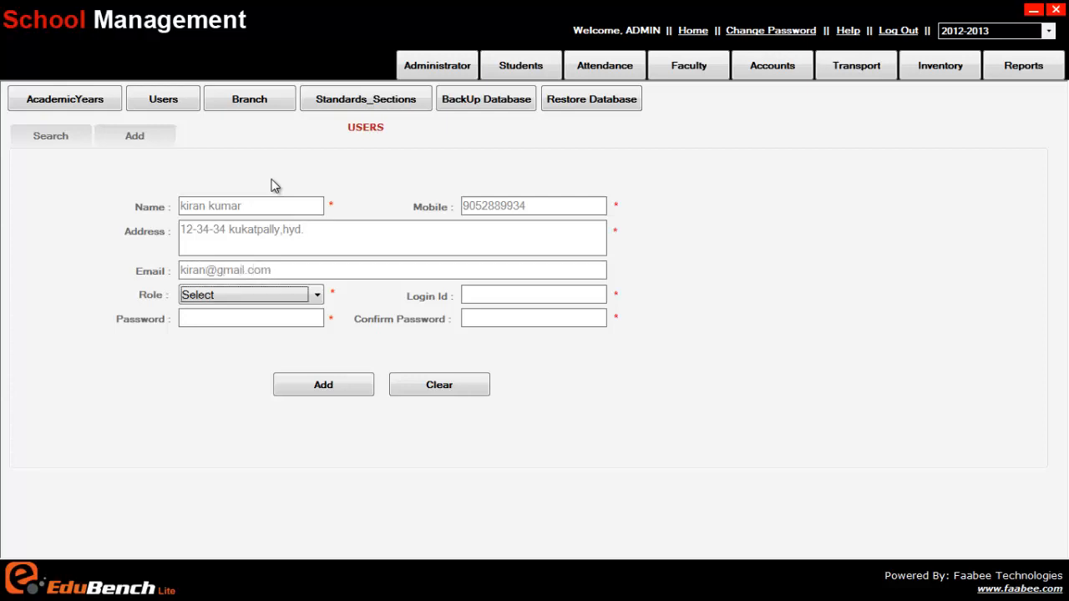
pyautogui.click(228, 298)
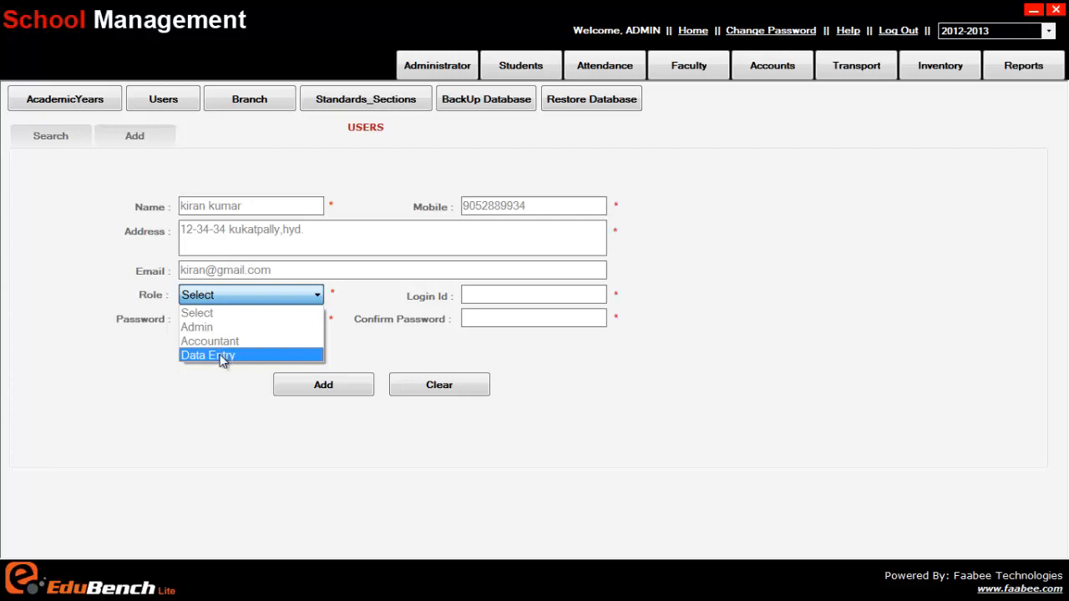
# Give the new user the Accountant role, a login ID and matching password, and add them
pyautogui.click(190, 387)
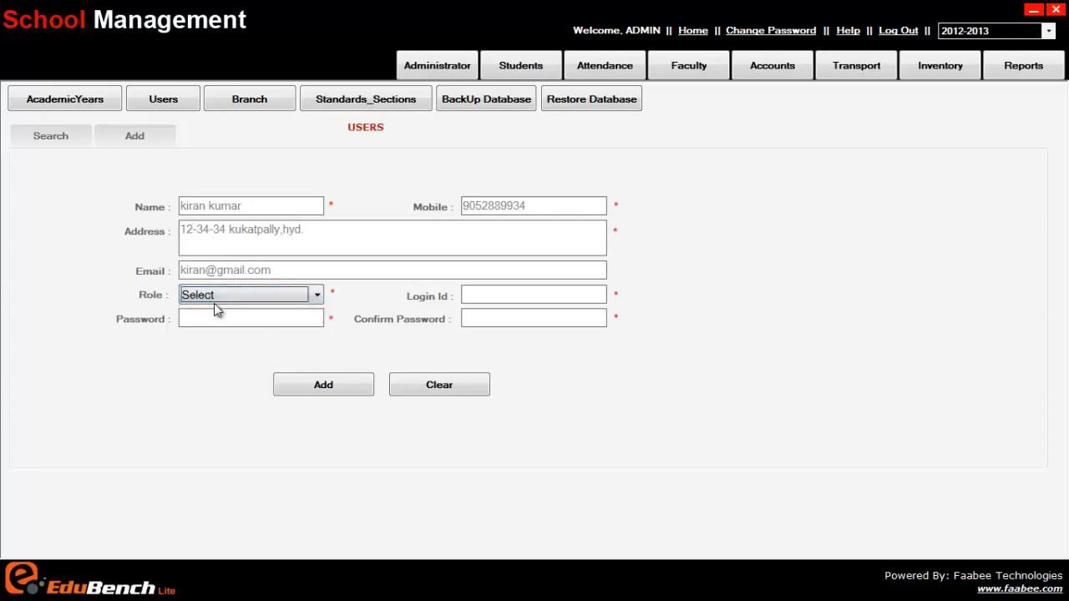
pyautogui.click(216, 294)
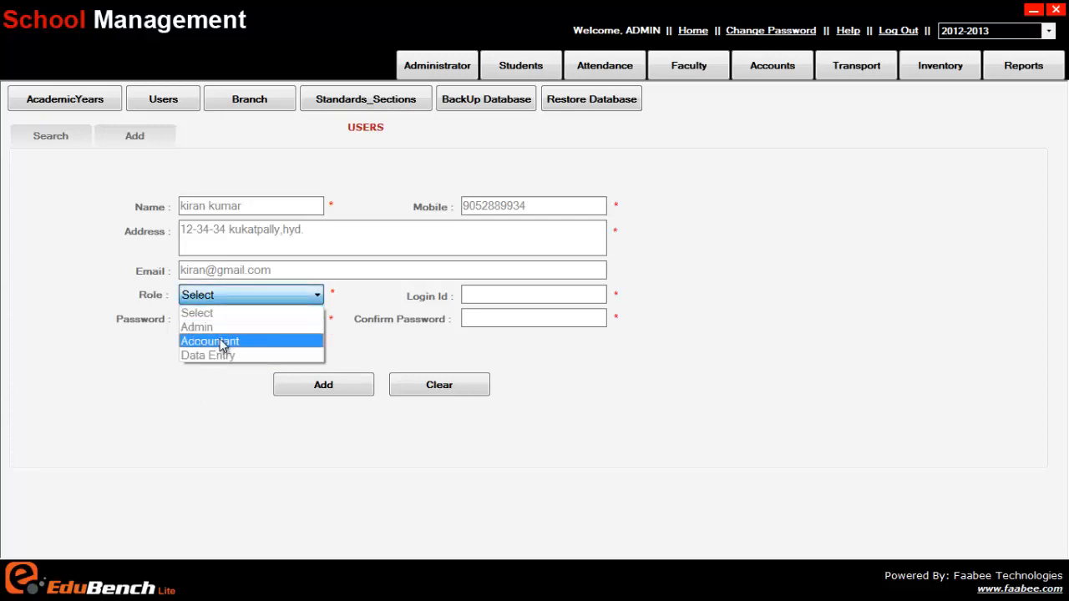
pyautogui.click(215, 341)
pyautogui.click(470, 297)
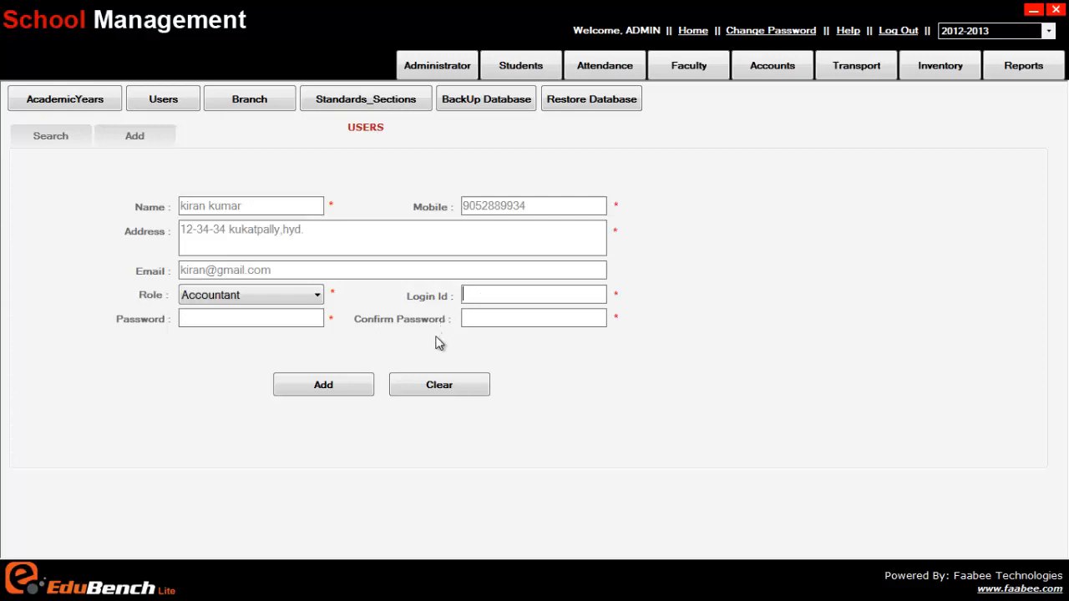
pyautogui.write('kiran')
pyautogui.click(294, 320)
pyautogui.write('*****')
pyautogui.press('Tab')
pyautogui.write('*****')
pyautogui.click(349, 389)
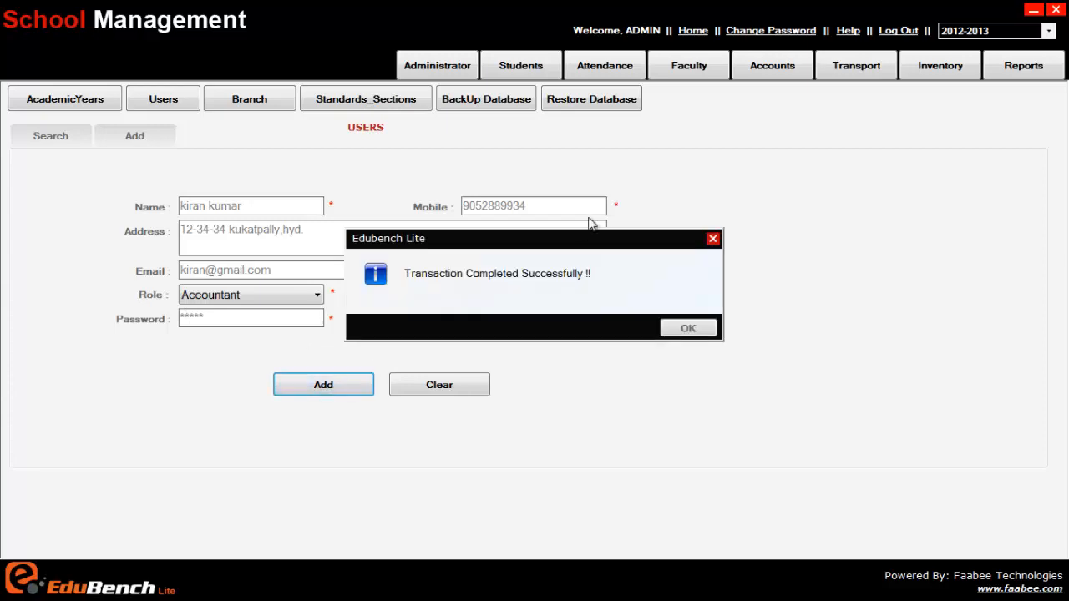
# Dismiss the success message and search users filtered by the Admin role
pyautogui.click(687, 329)
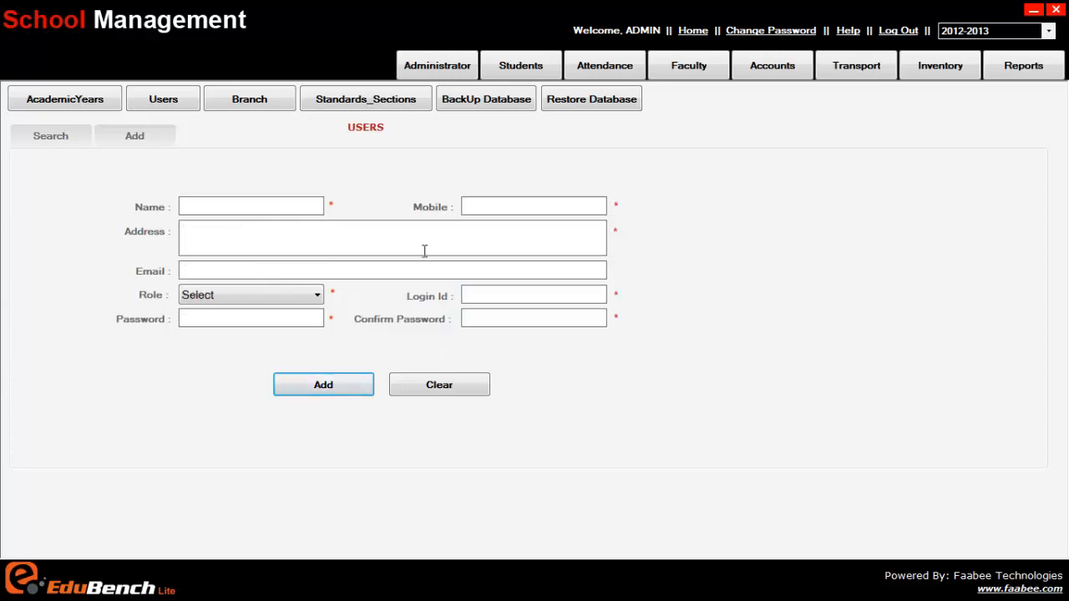
pyautogui.click(73, 143)
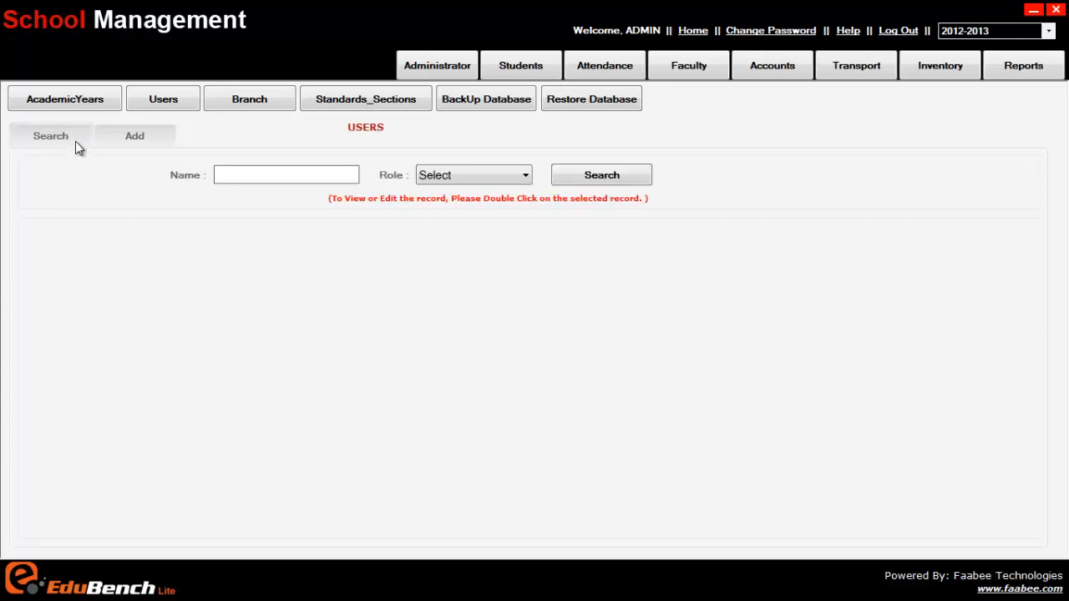
pyautogui.click(501, 179)
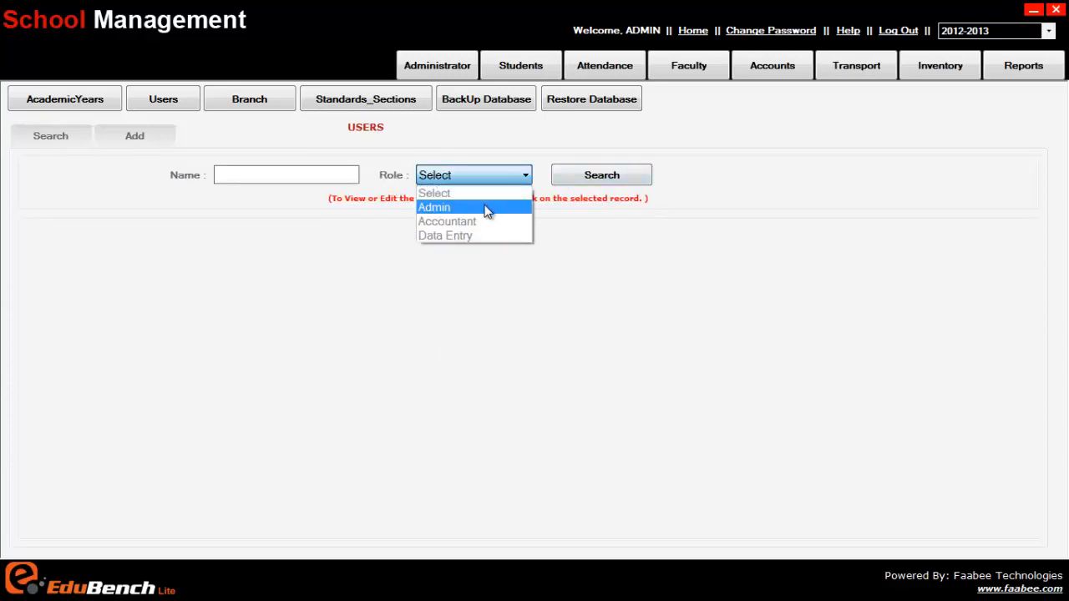
pyautogui.click(489, 207)
pyautogui.click(613, 178)
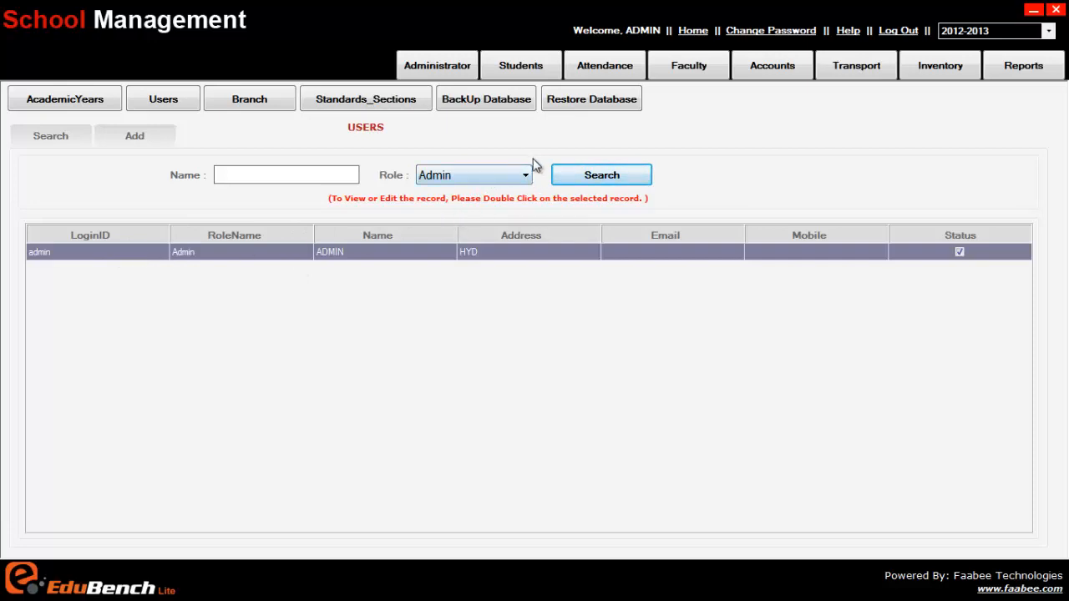
# Search by the Accountant role, then reload Users and list all users without a filter
pyautogui.click(493, 182)
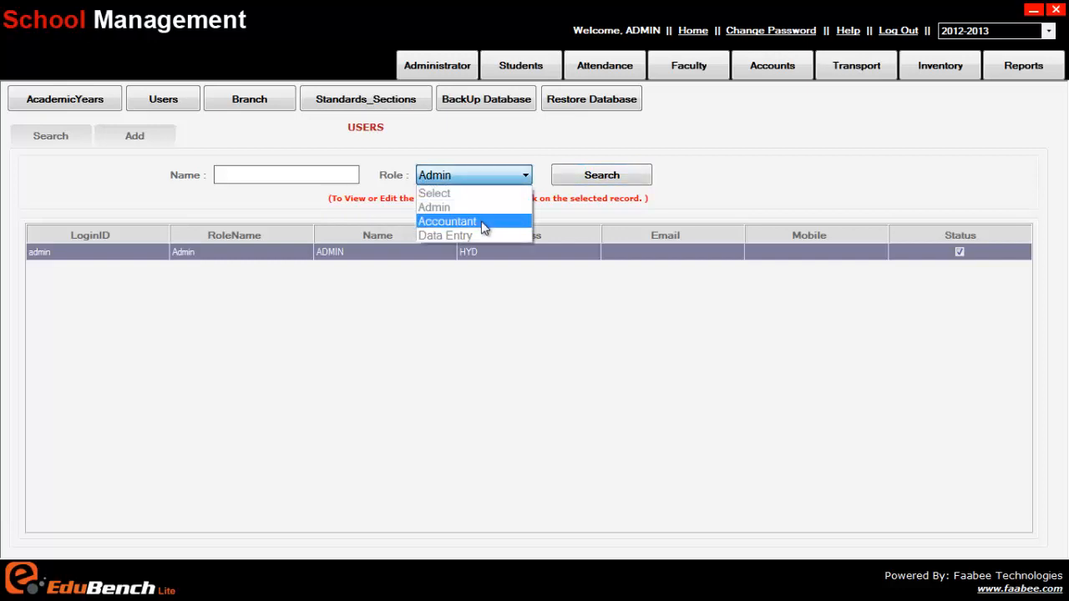
pyautogui.click(484, 221)
pyautogui.click(600, 182)
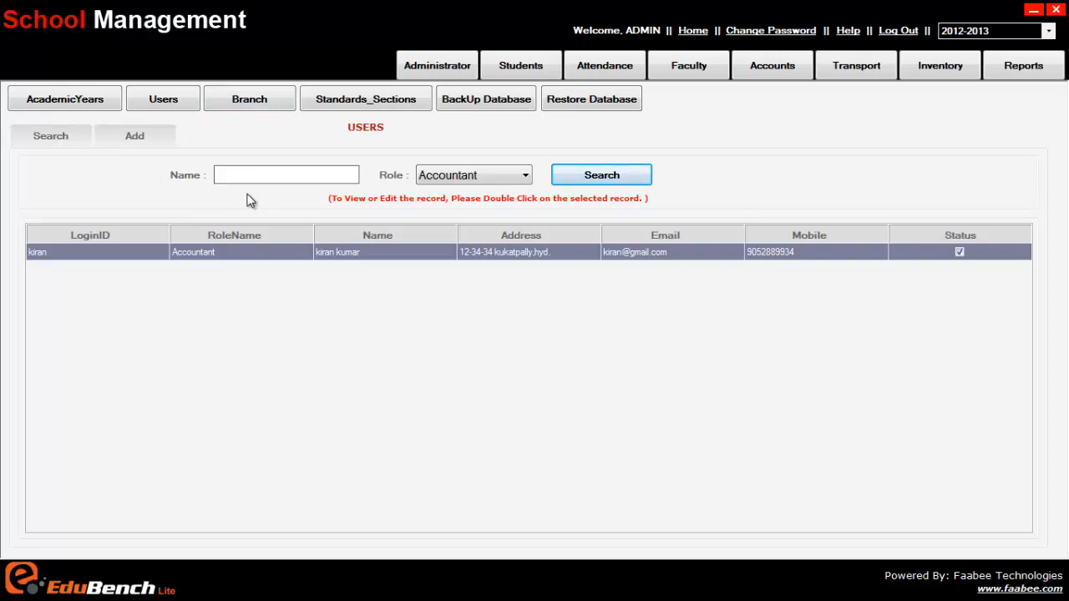
pyautogui.click(162, 99)
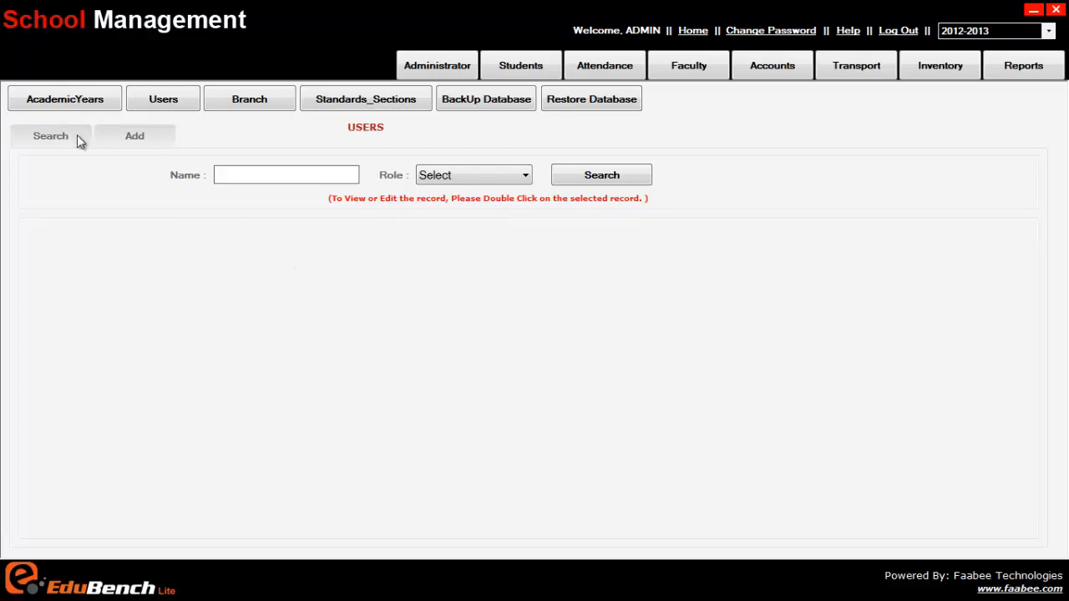
pyautogui.click(601, 176)
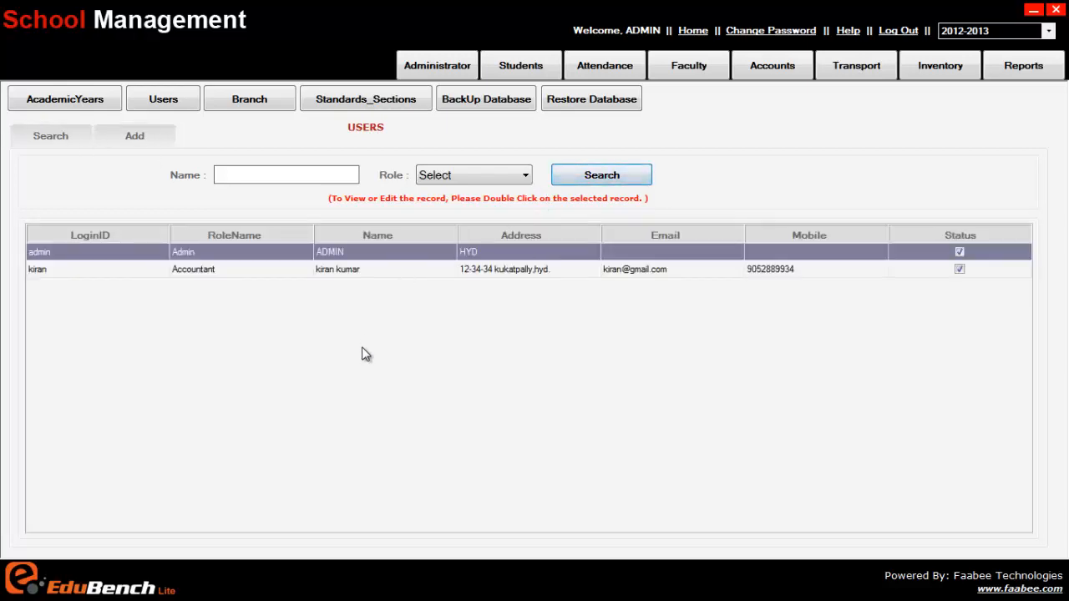